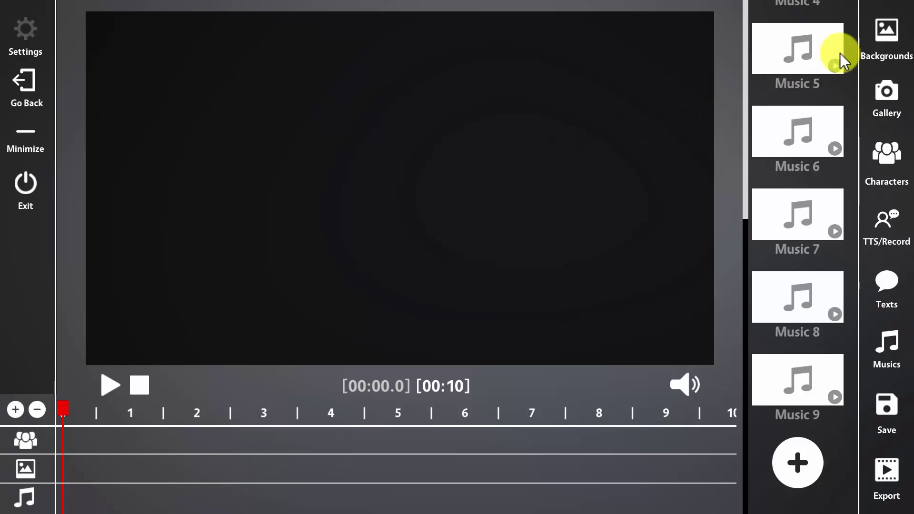
Place the city skyline background with the bus and taxi on the timeline's image track, starting at about 0.5 seconds
click(890, 38)
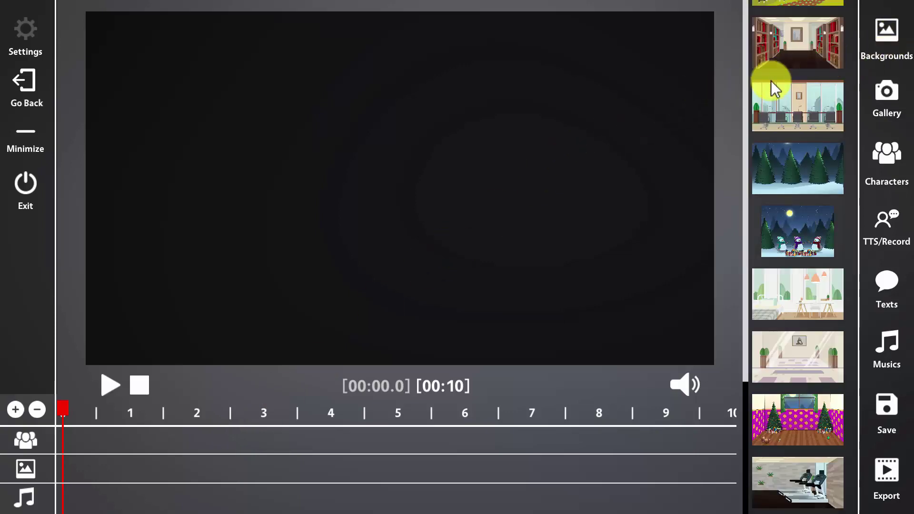
drag(742, 401, 747, 4)
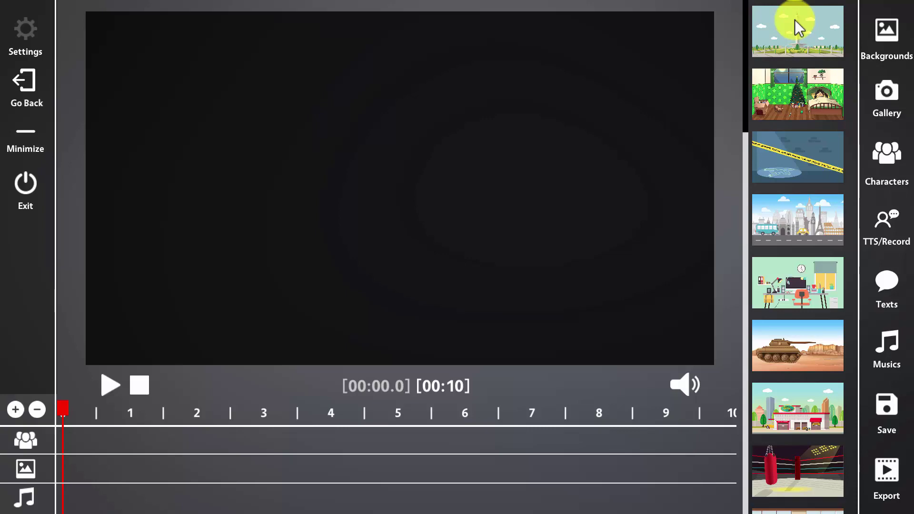
click(745, 47)
mouse_move(746, 47)
mouse_down()
mouse_move(737, 470)
mouse_move(746, 418)
mouse_move(741, 290)
mouse_move(726, 173)
mouse_move(746, 31)
mouse_up()
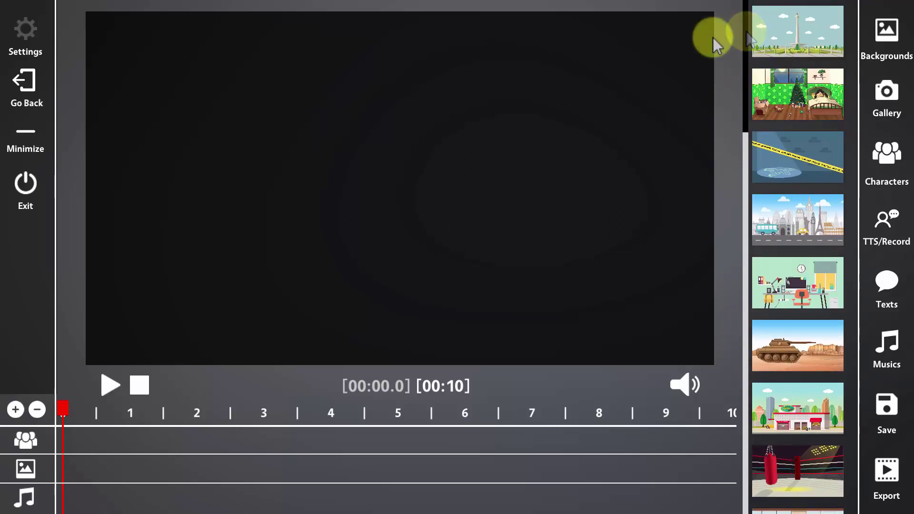
click(791, 226)
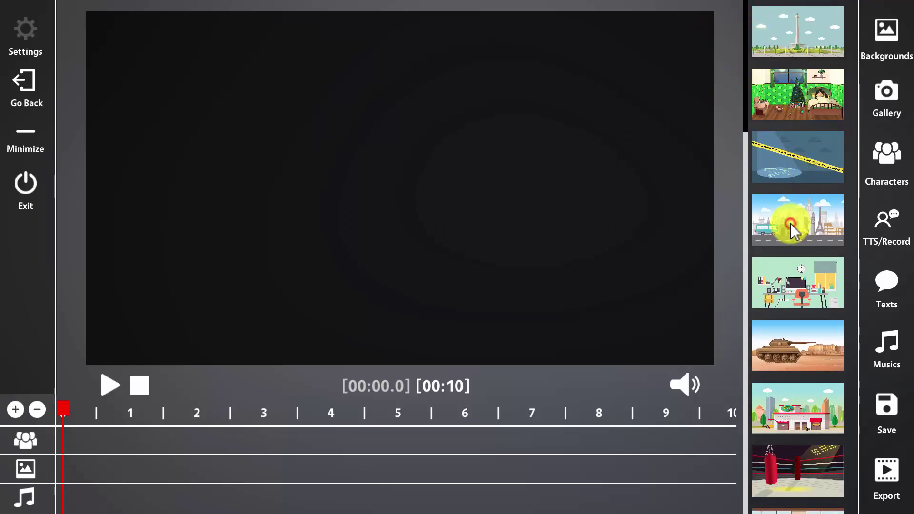
drag(792, 230, 126, 470)
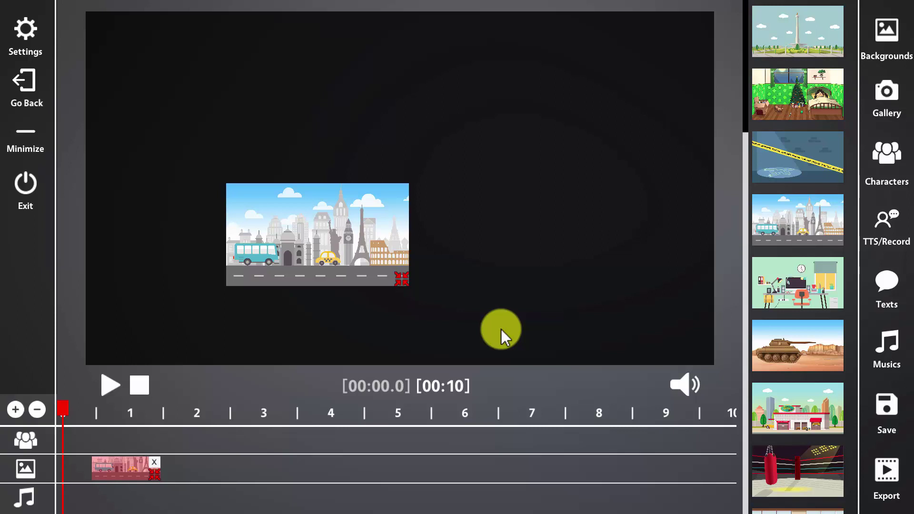
Move and enlarge the city skyline background so it covers the whole stage
drag(352, 241, 190, 55)
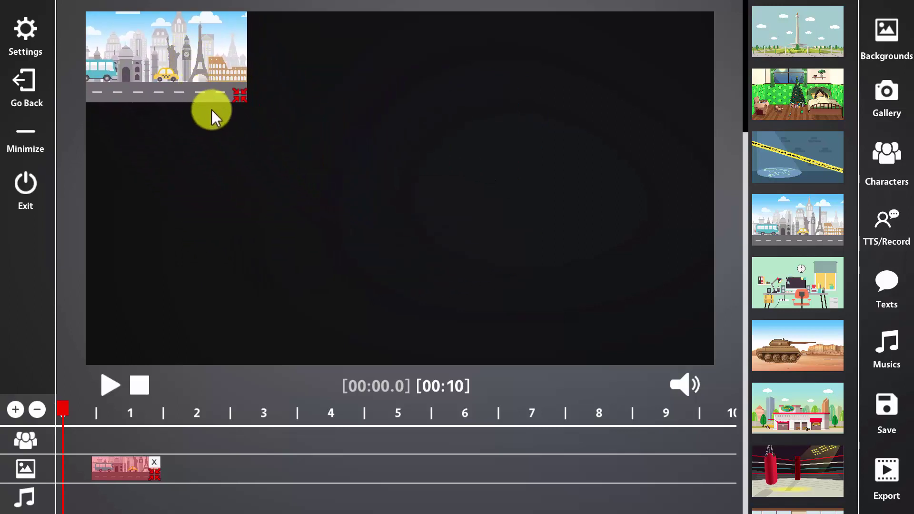
click(244, 98)
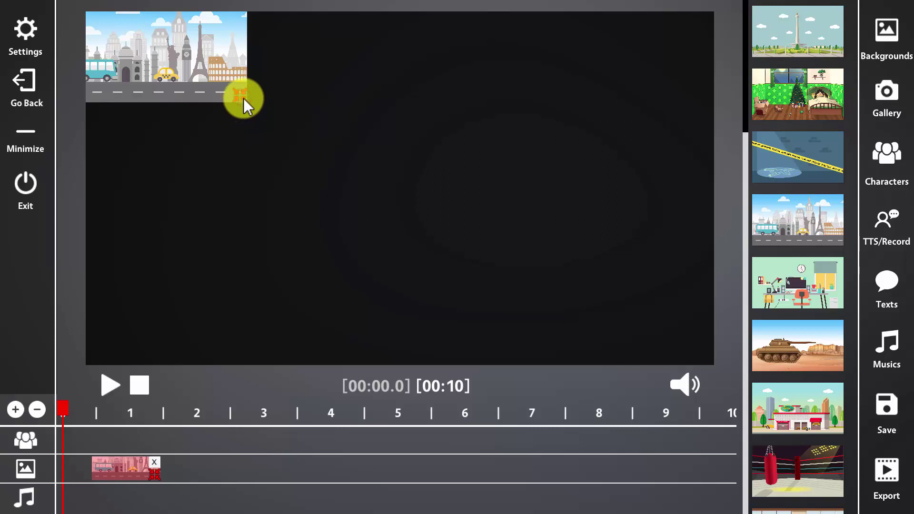
drag(244, 98, 718, 372)
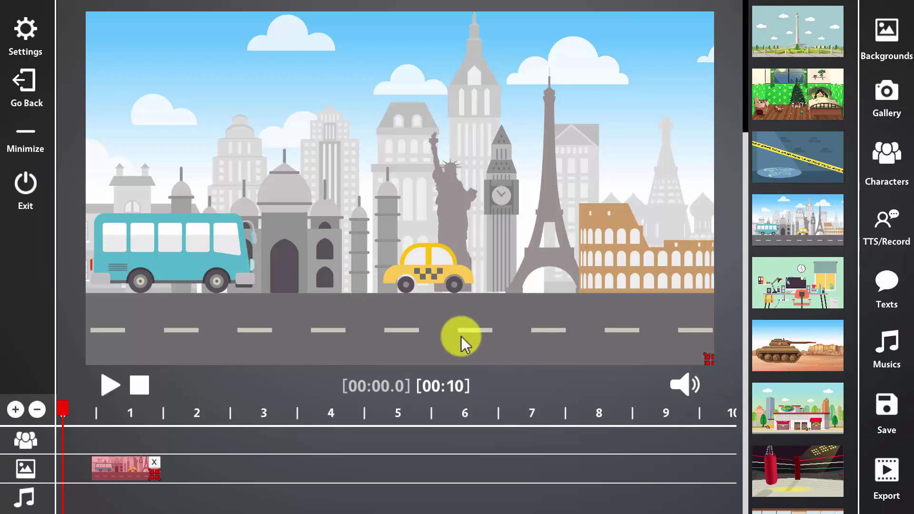
drag(517, 355, 379, 197)
drag(581, 207, 759, 372)
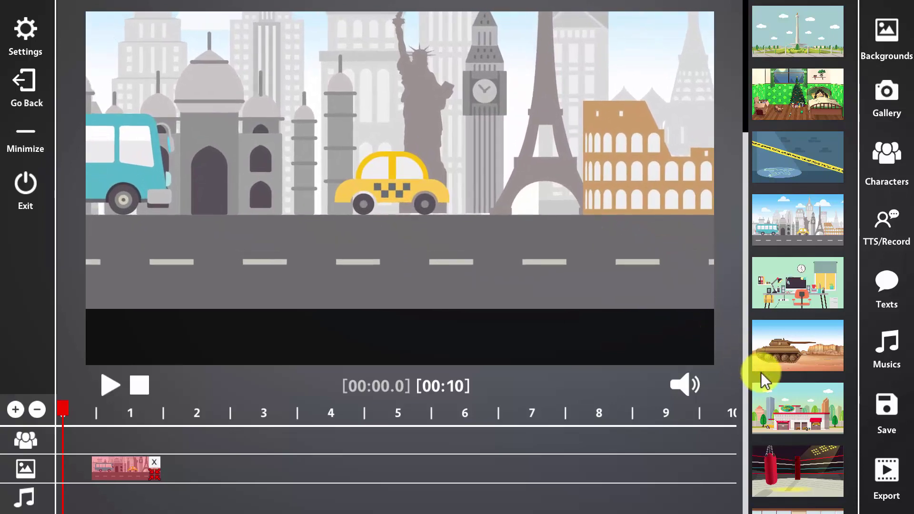
drag(662, 260, 556, 295)
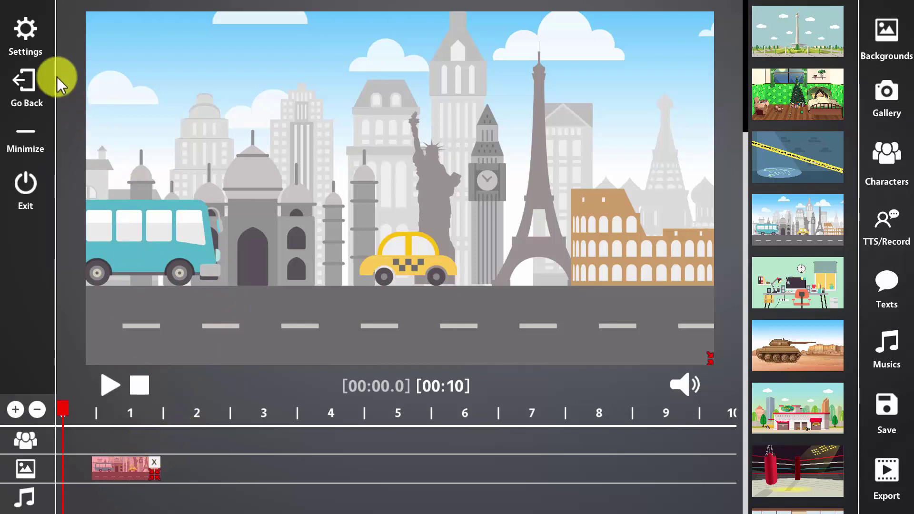
Open the background clip's settings, enter a start time of 0.5, and select the duration value for editing
click(32, 47)
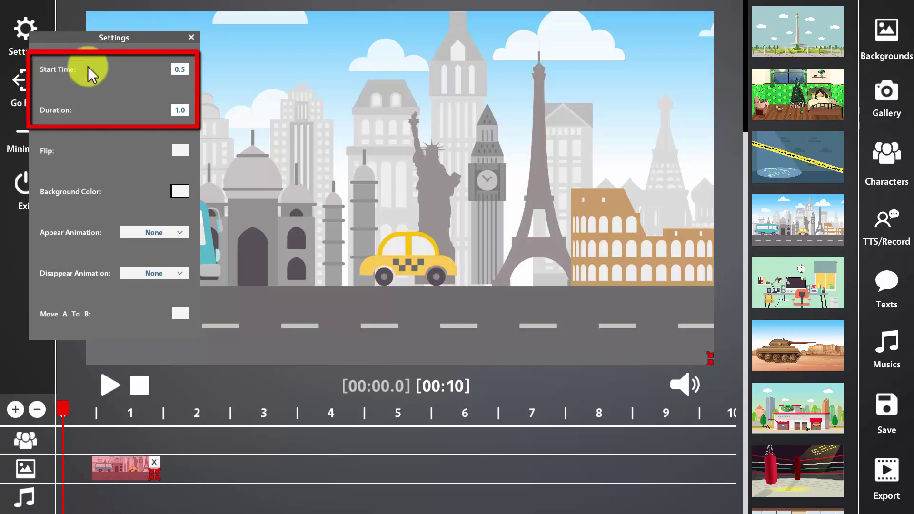
click(184, 69)
text(0.5)
click(181, 111)
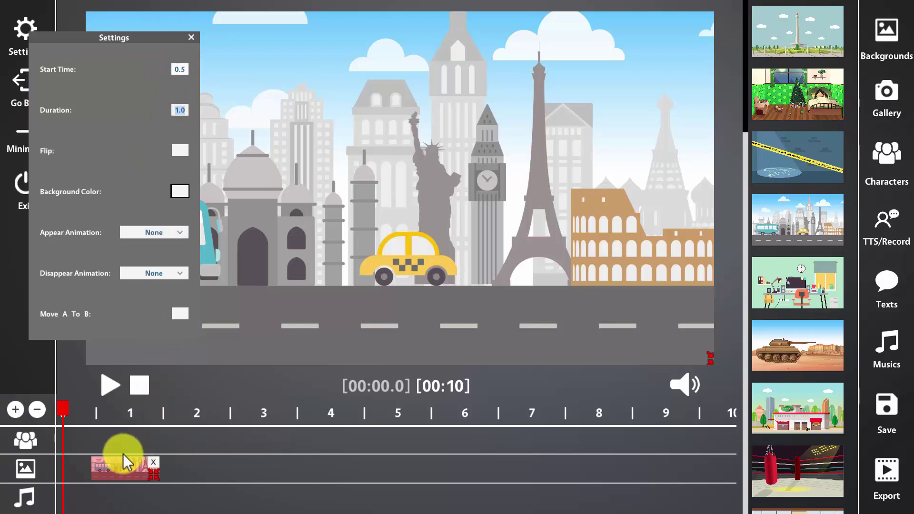
Move the background clip on the timeline to start at 0.2 seconds and extend its duration to 4.8 seconds
click(119, 468)
mouse_move(122, 469)
mouse_down()
mouse_move(102, 467)
mouse_move(188, 470)
mouse_move(104, 470)
mouse_up()
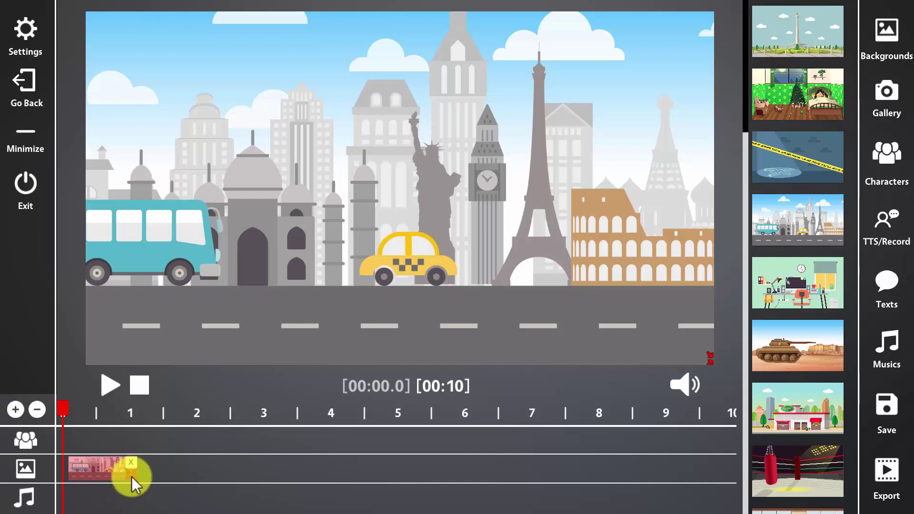
drag(132, 475, 389, 471)
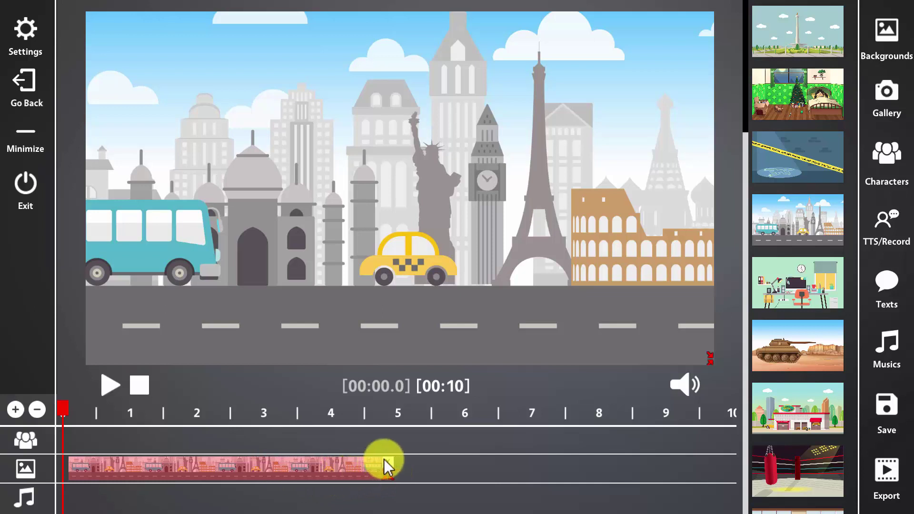
Flip the city skyline background from the clip's settings, and turn the flip off again
click(25, 56)
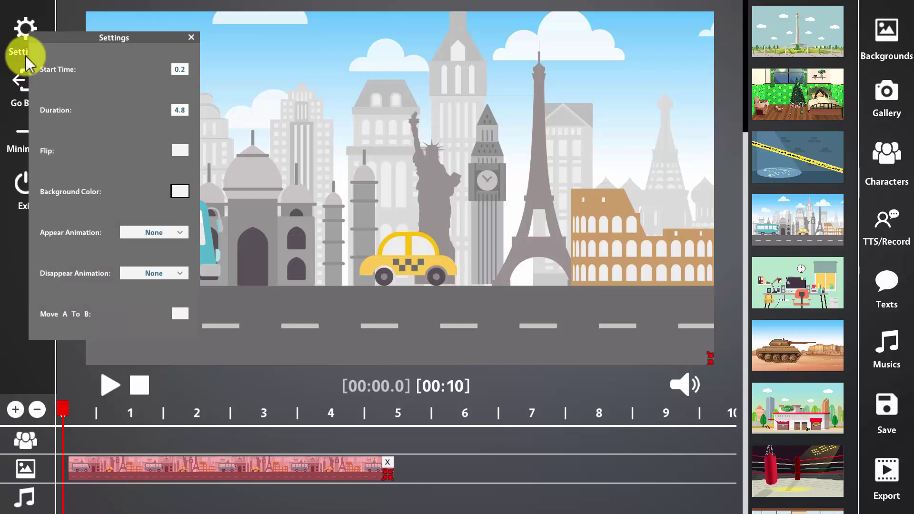
click(180, 151)
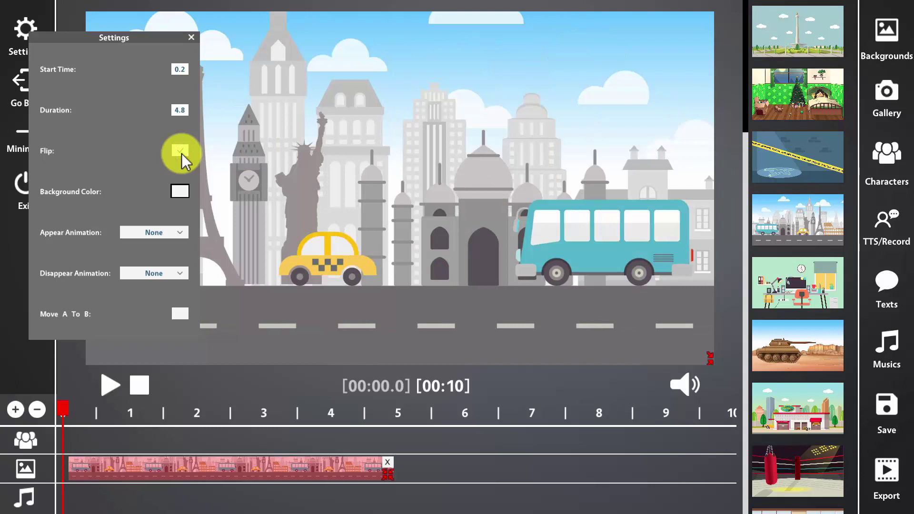
click(181, 152)
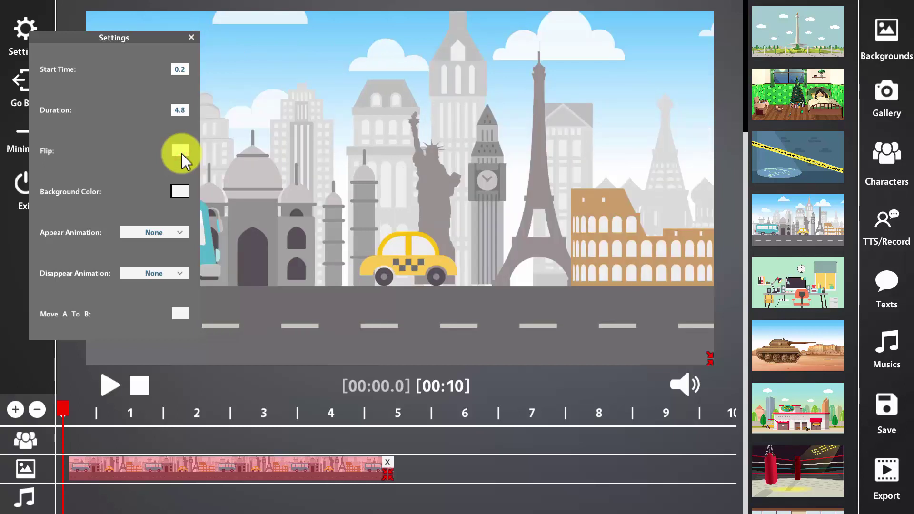
Set the clip's background color to muted red #945353 and adjust it to a brighter red
click(180, 190)
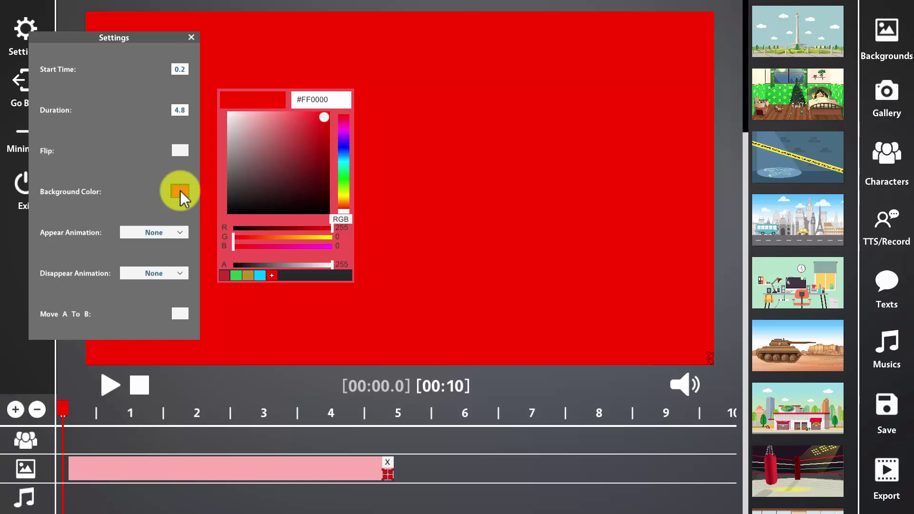
click(273, 154)
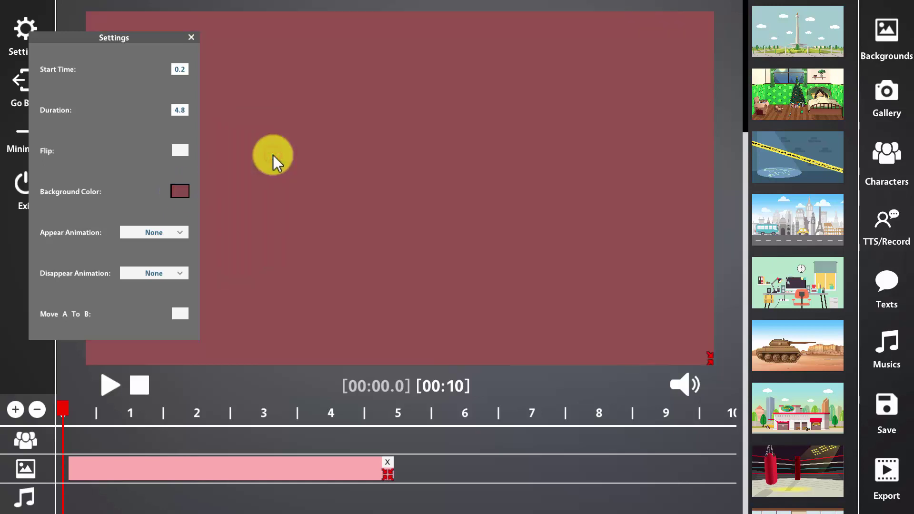
click(180, 191)
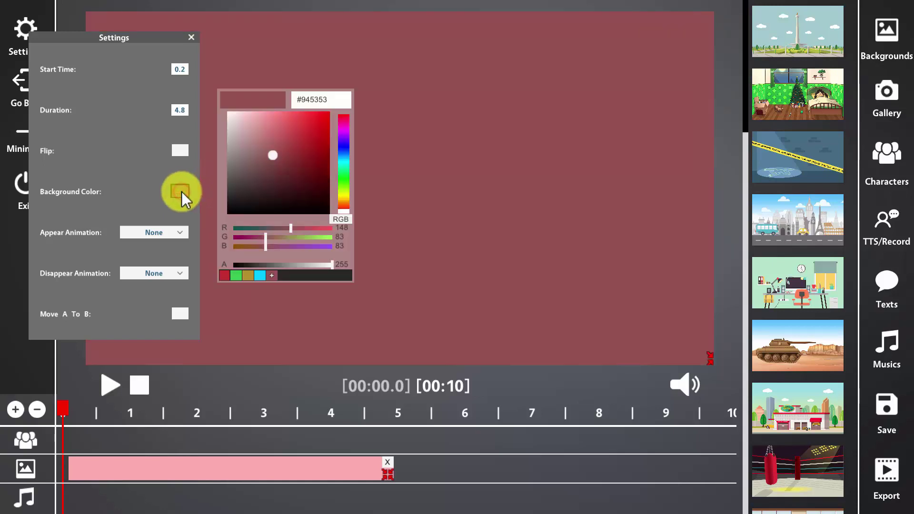
mouse_move(272, 168)
mouse_down()
mouse_move(304, 151)
mouse_move(247, 163)
mouse_move(285, 170)
mouse_move(266, 144)
mouse_move(255, 169)
mouse_move(285, 161)
mouse_move(288, 130)
mouse_up()
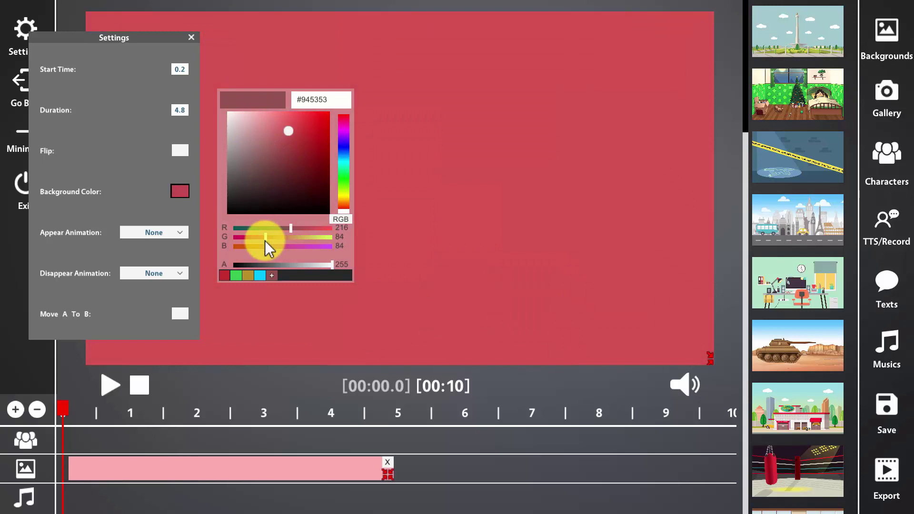
drag(270, 236, 301, 227)
Shift the background color's hue to teal and switch the color sliders to HSV and back to RGB
click(185, 193)
click(187, 193)
drag(342, 119, 342, 220)
click(341, 220)
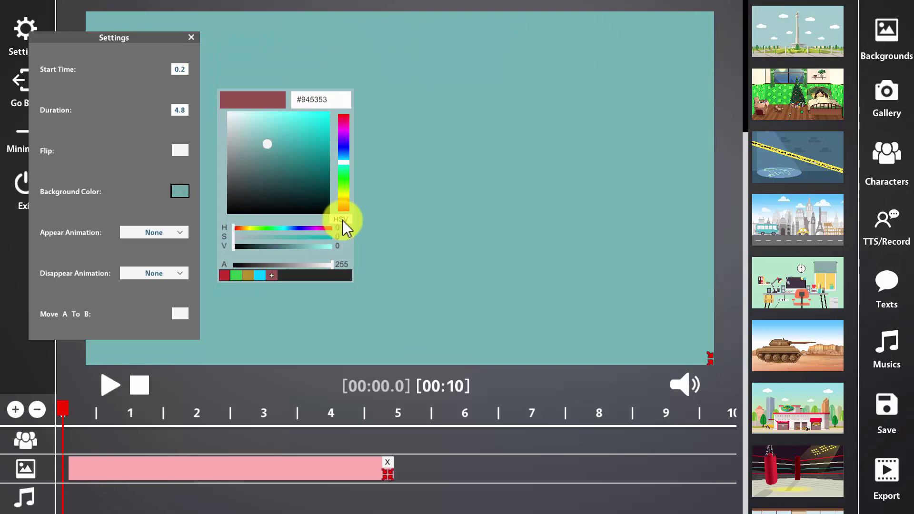
click(341, 220)
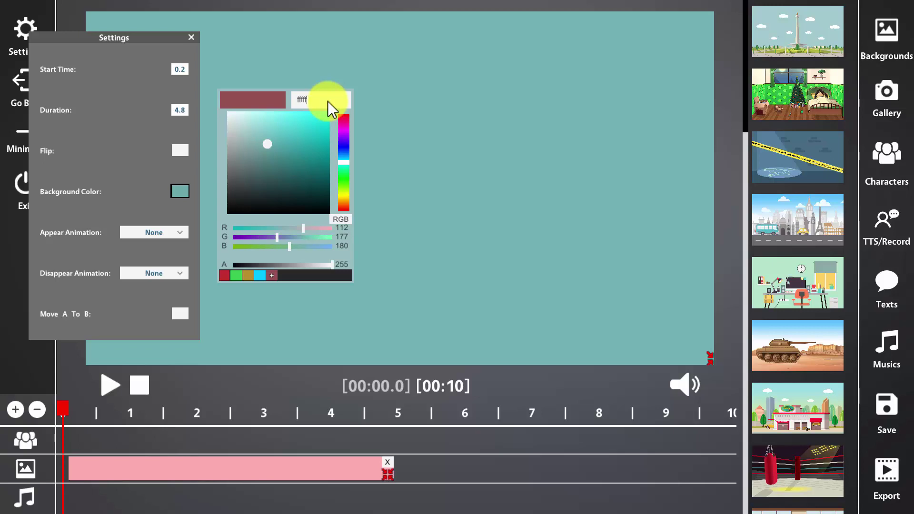
Set the background color to hex ffffff, save it as a preset swatch, and close the settings
key(Return)
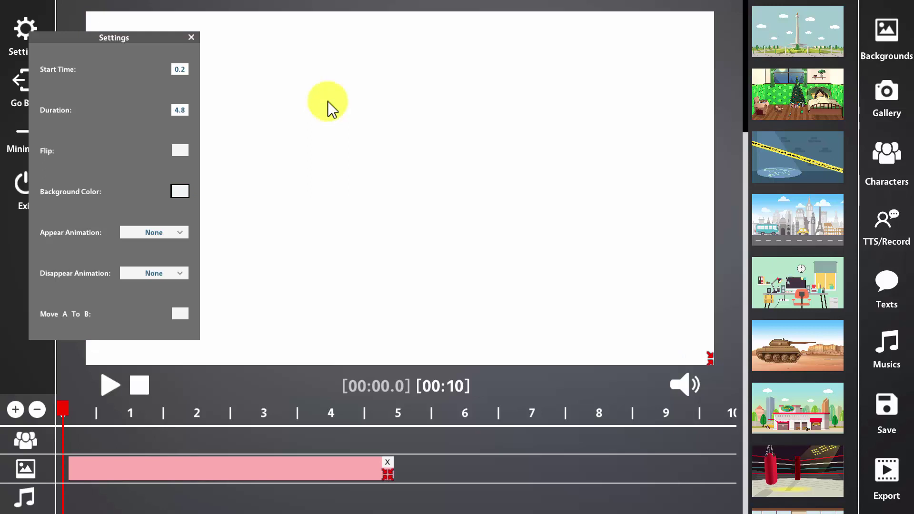
click(187, 193)
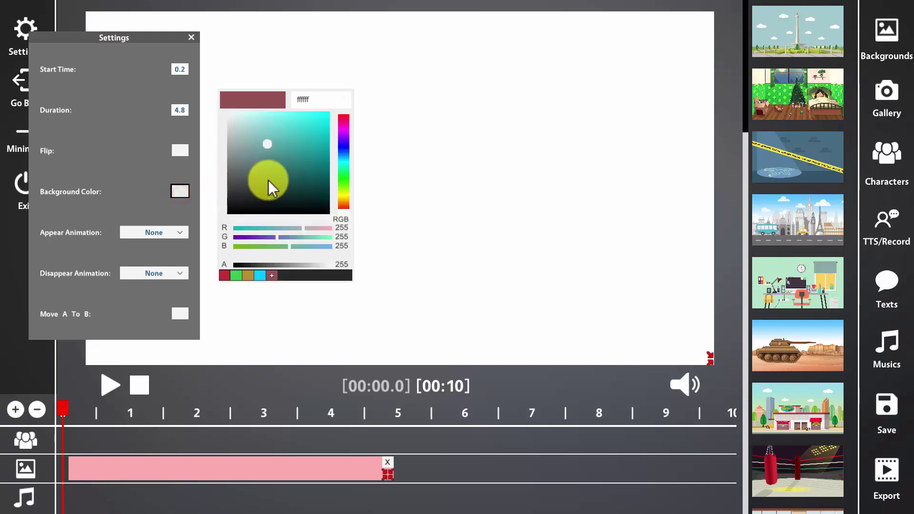
click(272, 276)
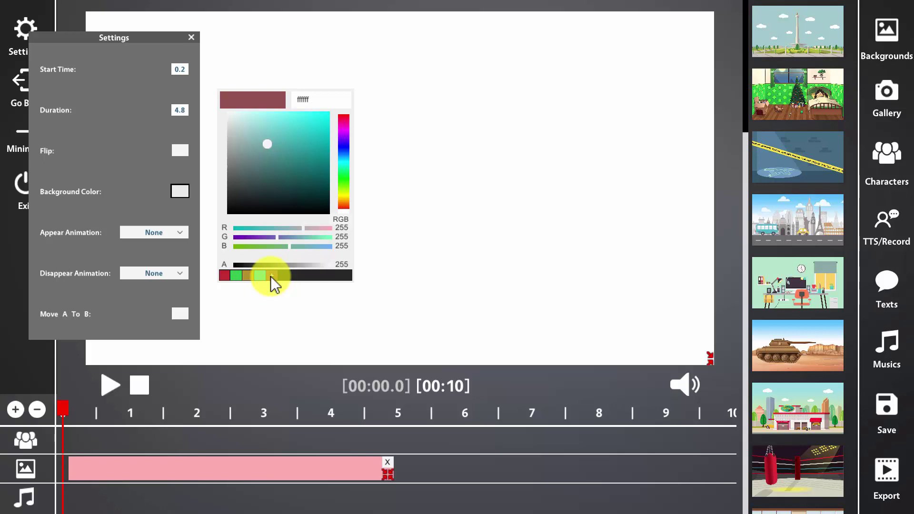
click(271, 276)
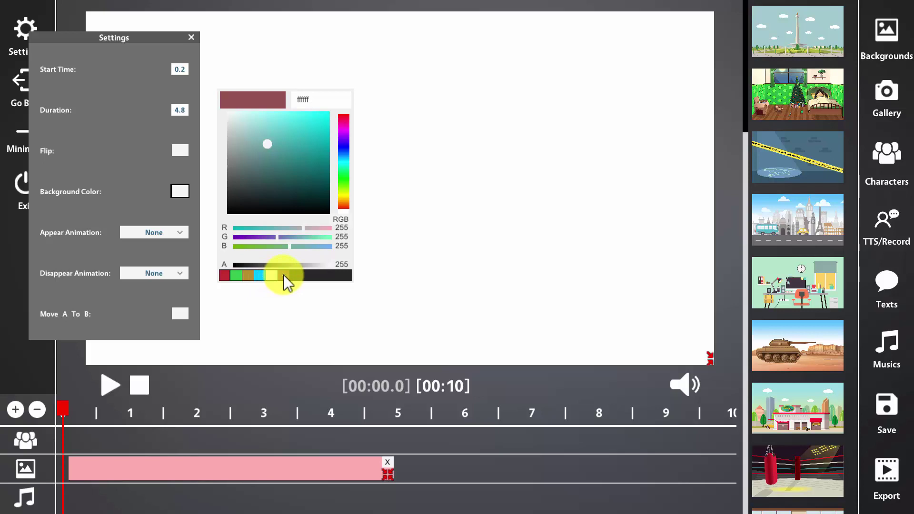
click(283, 275)
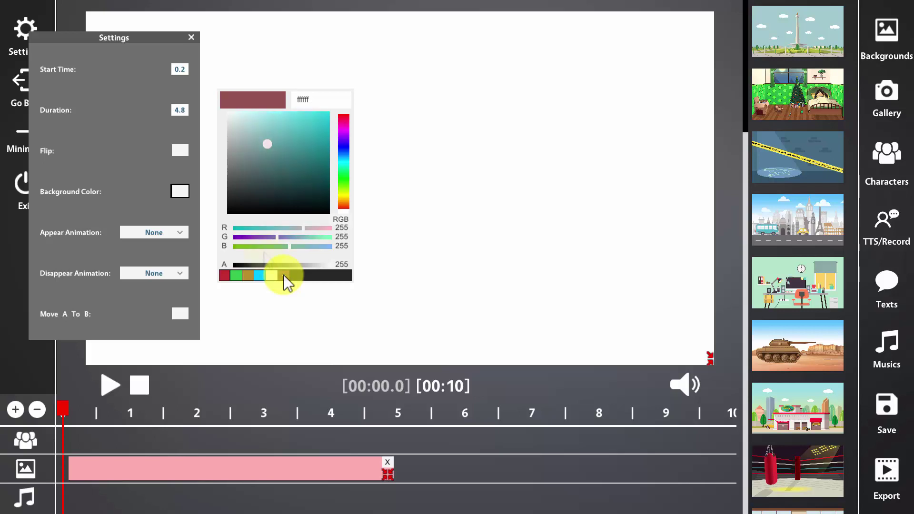
click(192, 37)
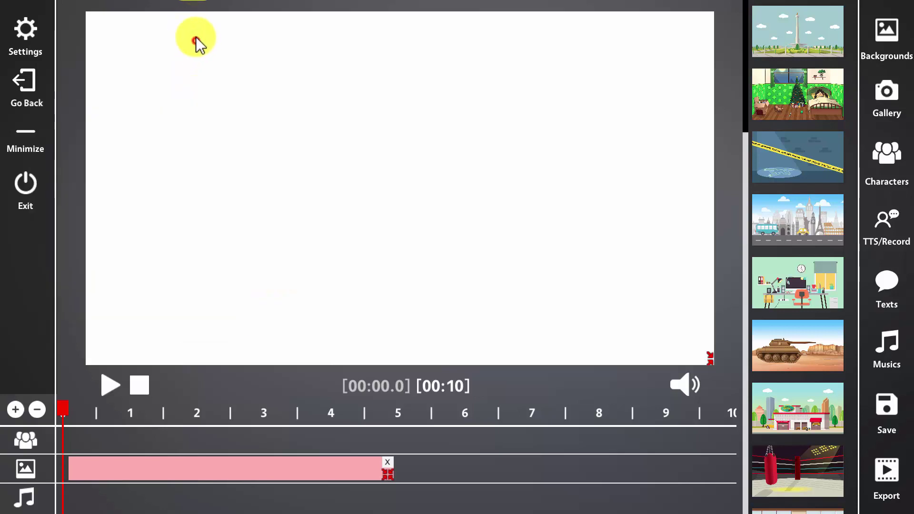
Delete the recolored background clip and add the city skyline background again, starting at 0.2 with a duration of 4.8
click(387, 462)
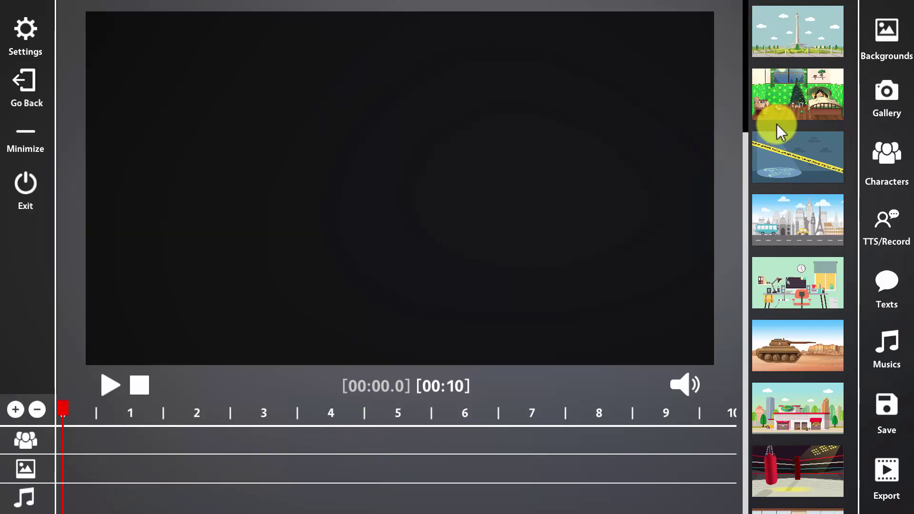
click(772, 214)
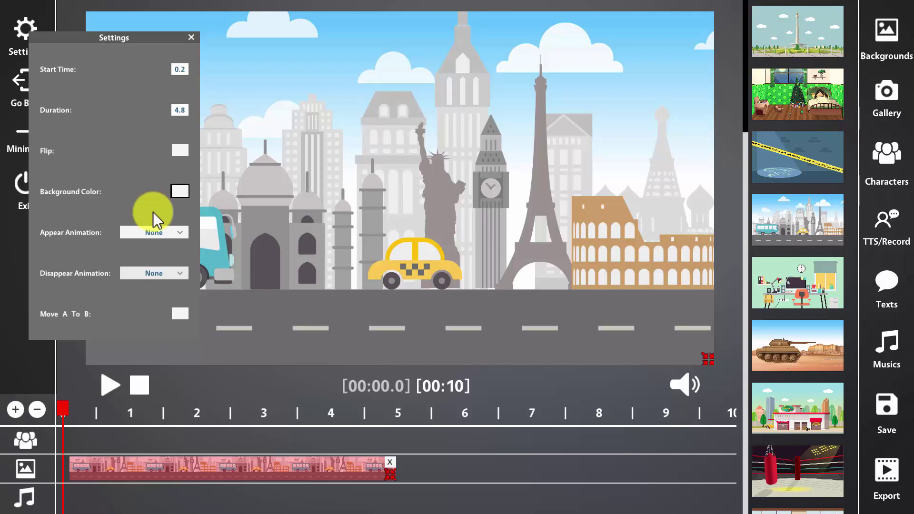
Set the background clip's Appear Animation to Left and its Disappear Animation to Right
click(181, 233)
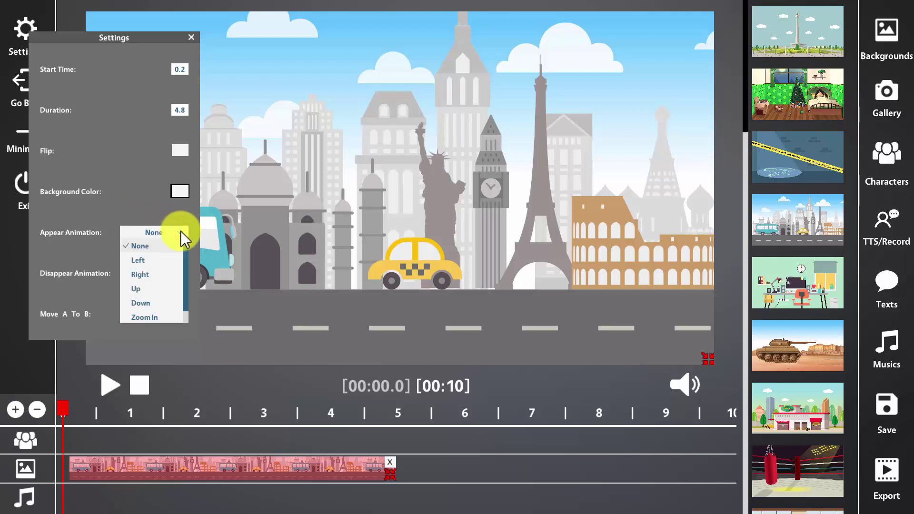
click(166, 260)
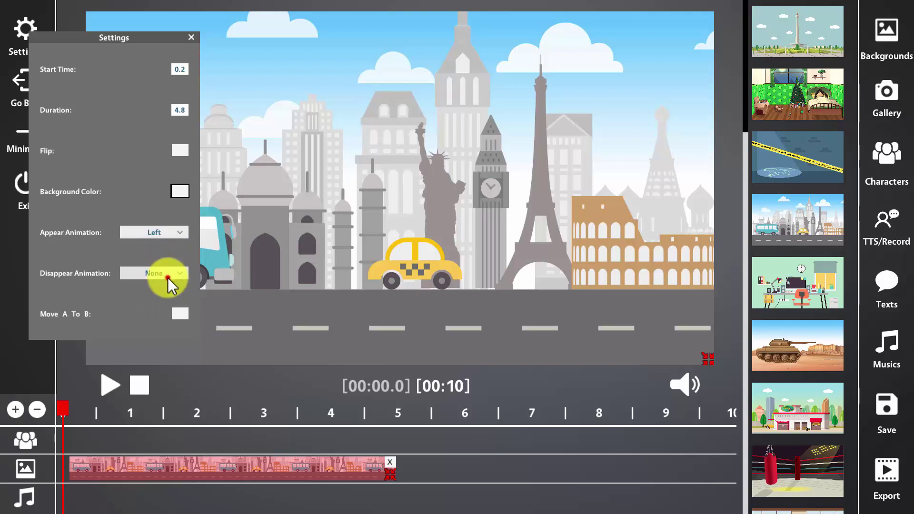
click(169, 275)
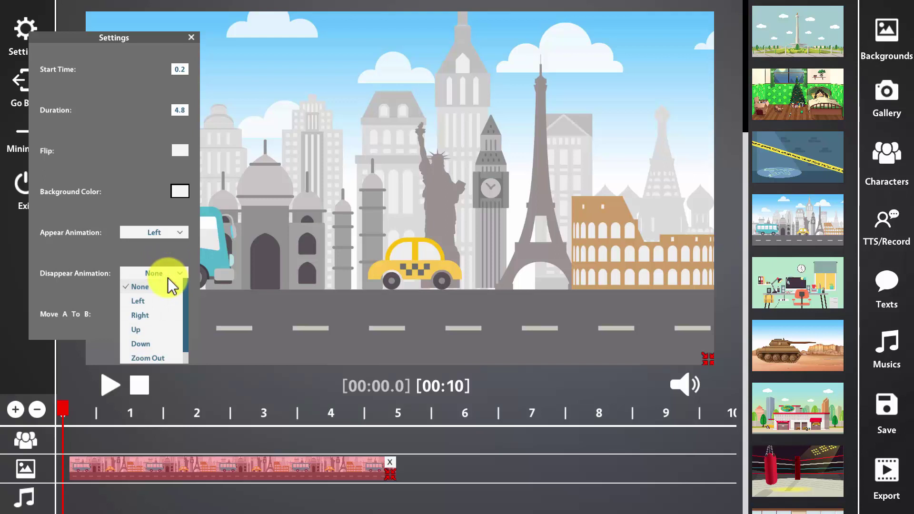
click(159, 312)
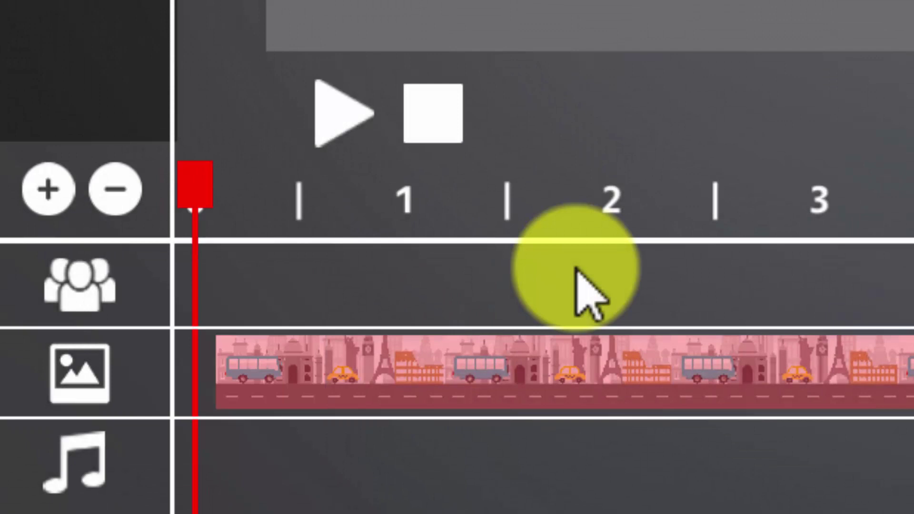
Move the city background clip to the very start of the timeline and return it to its 0.2 start
click(303, 378)
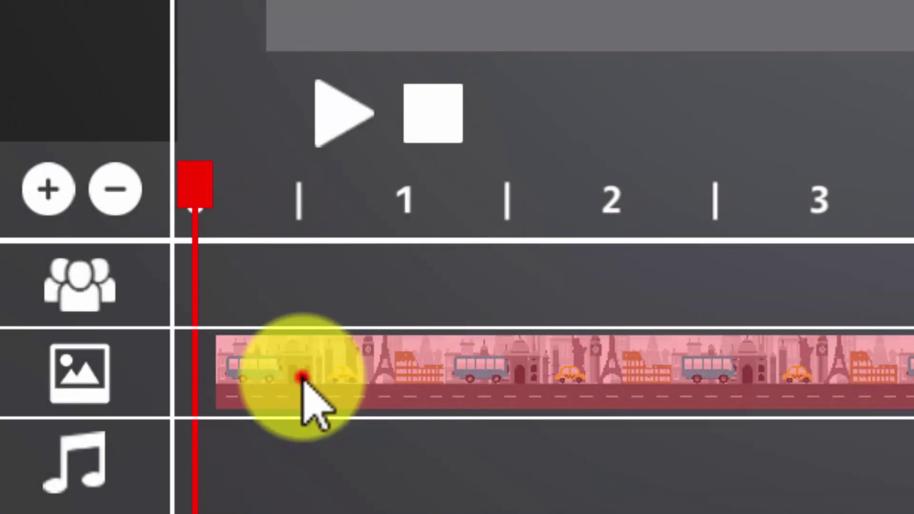
drag(302, 379, 244, 378)
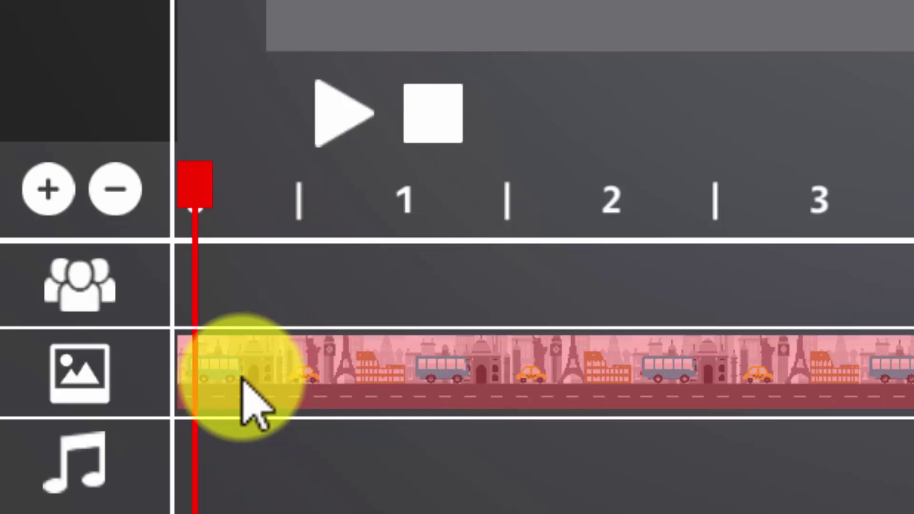
click(243, 378)
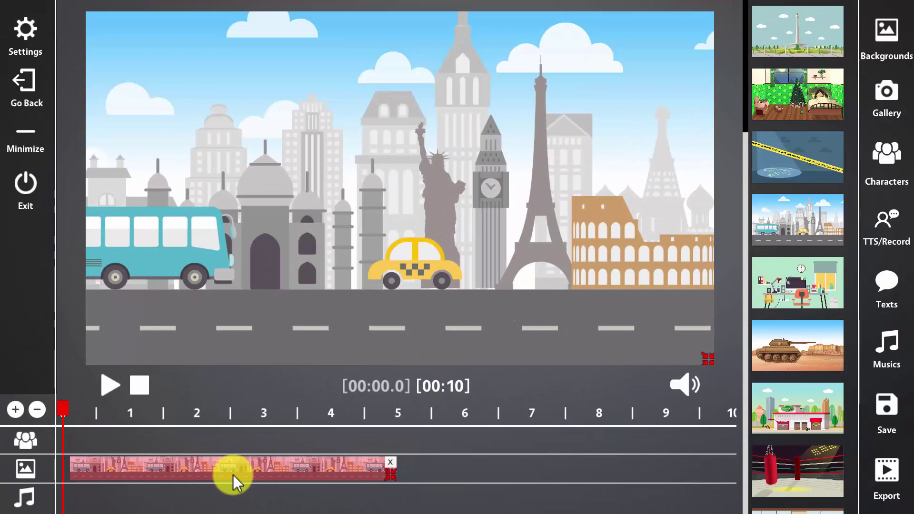
Play the animation from the start to review the background's appear and disappear effects, and pause after the clip ends
click(106, 384)
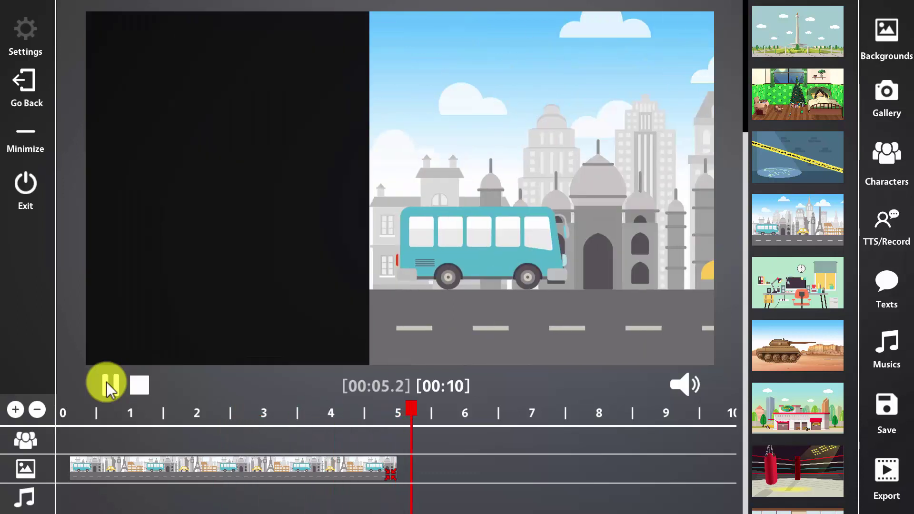
click(107, 382)
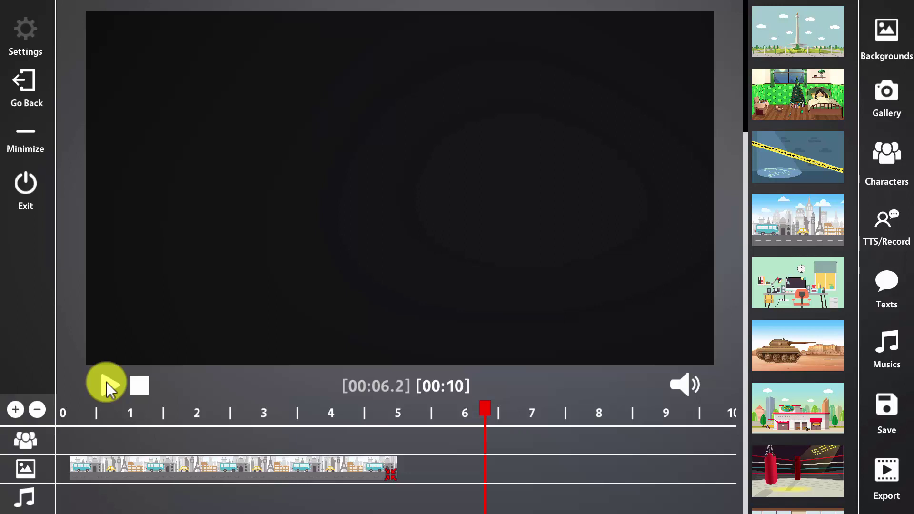
Enable Move A To B for the city background clip and preview the movement from the start of the timeline
click(136, 469)
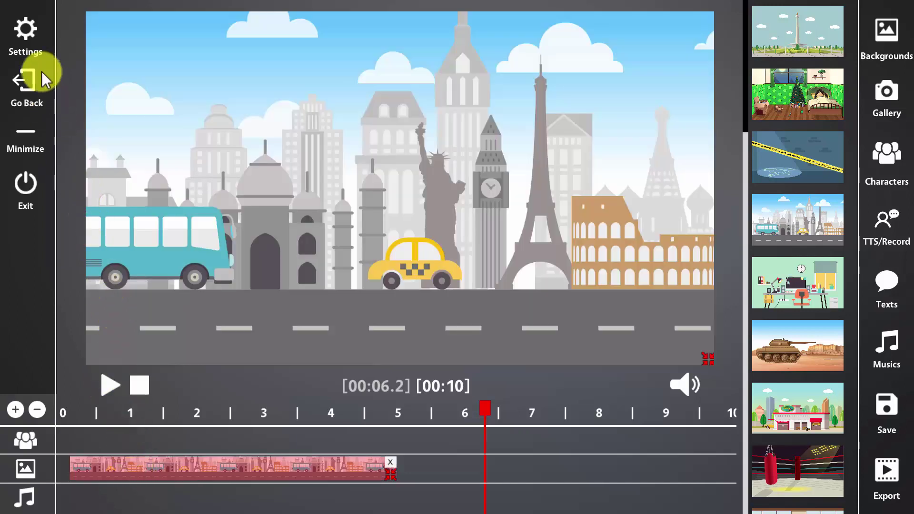
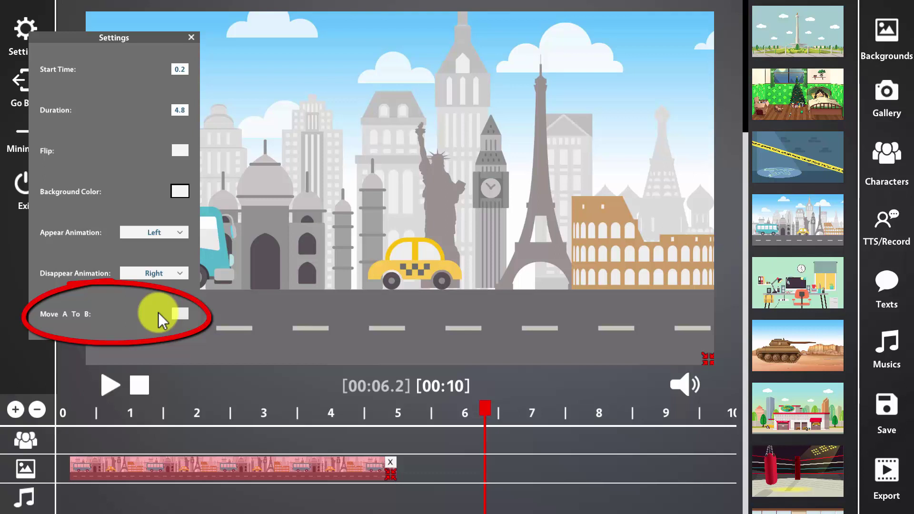
click(185, 314)
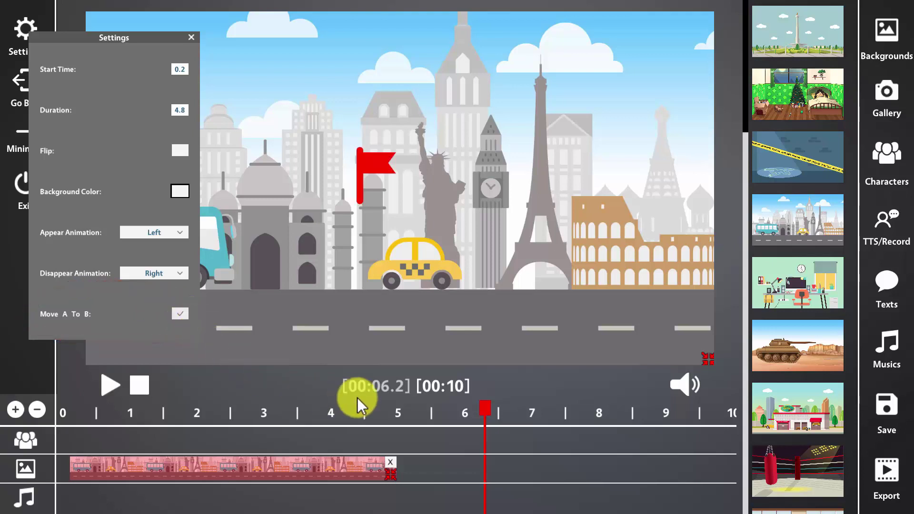
drag(484, 409, 56, 419)
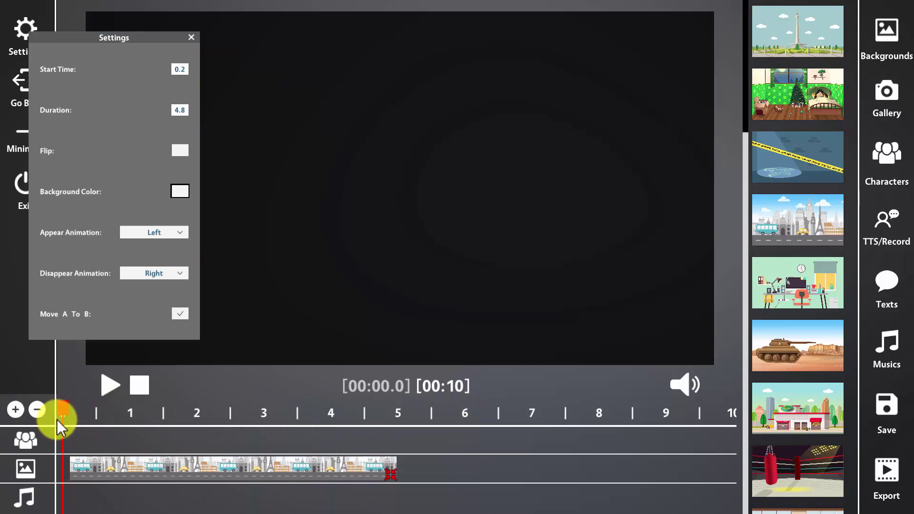
click(191, 37)
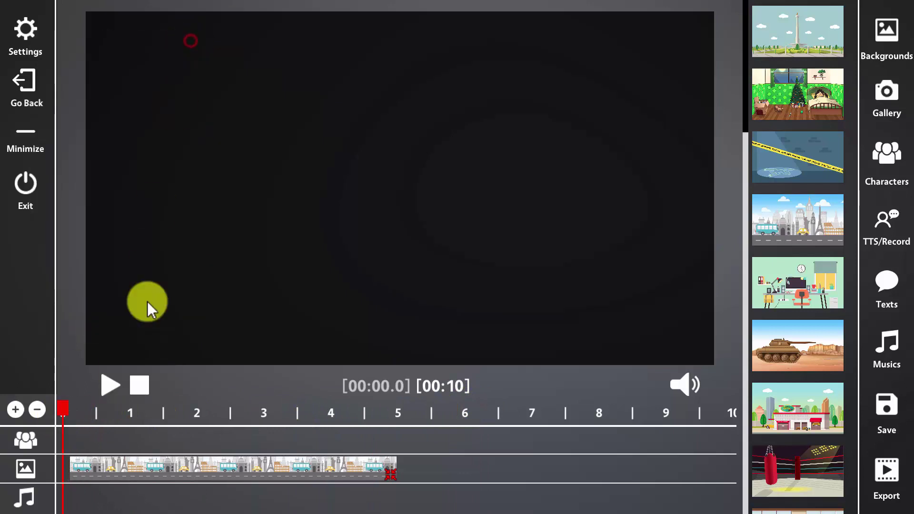
click(106, 388)
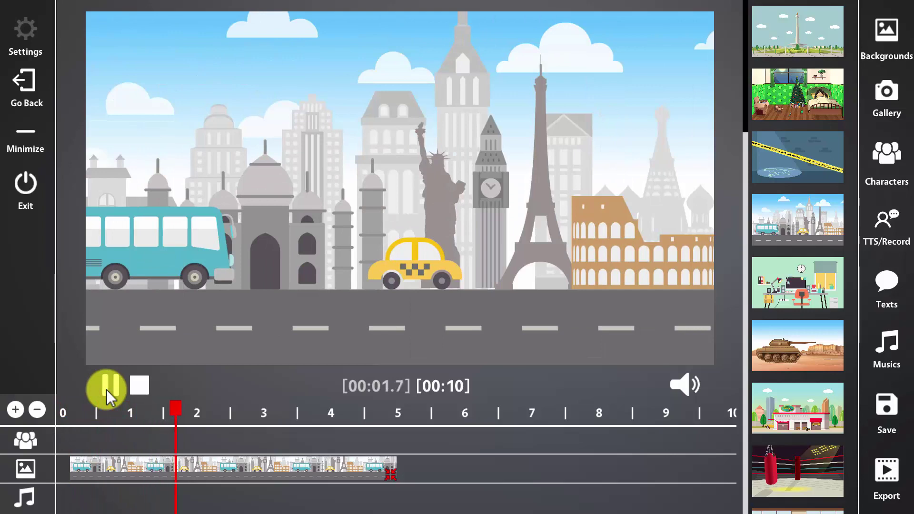
Shift the city background's destination flag toward the Statue of Liberty and back beside the domed building, previewing each movement
click(101, 467)
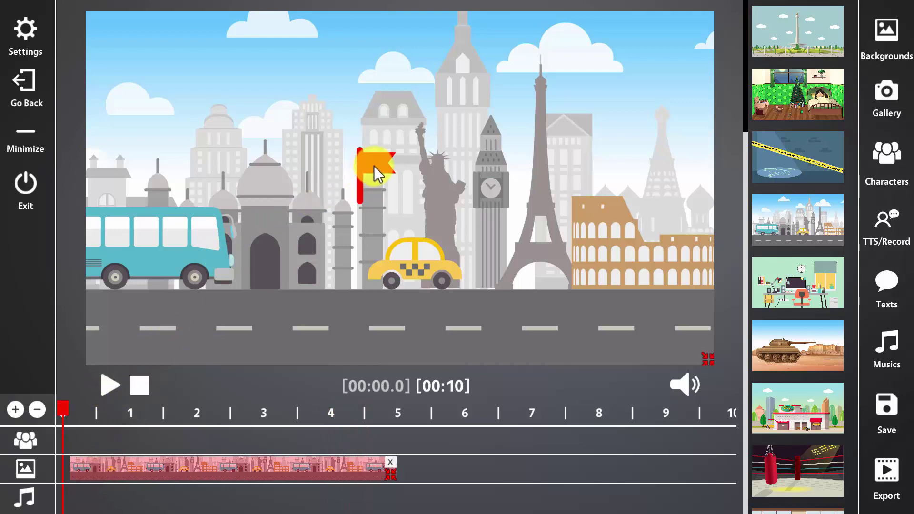
drag(385, 168, 435, 169)
click(109, 385)
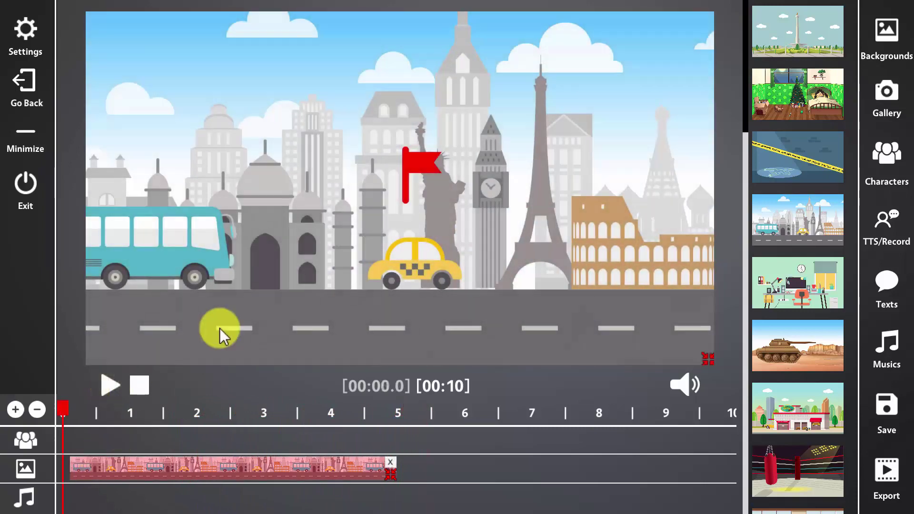
drag(413, 167, 352, 167)
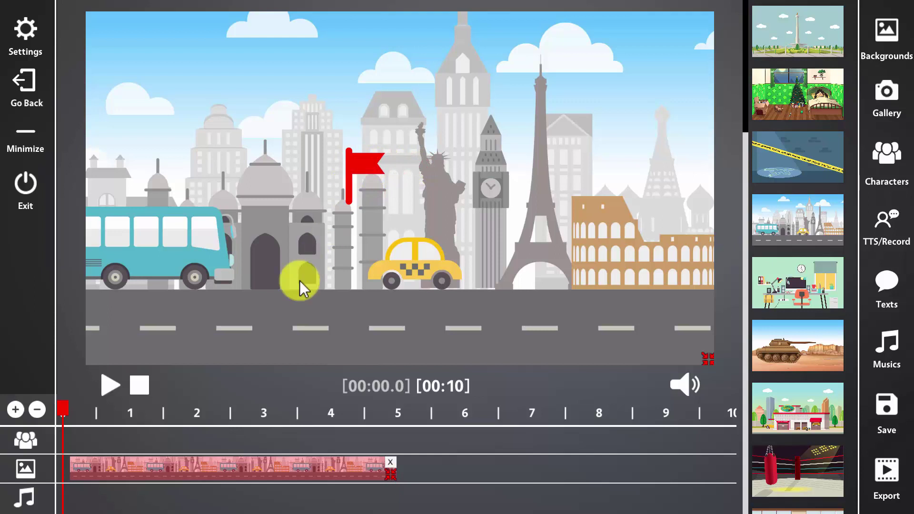
click(112, 386)
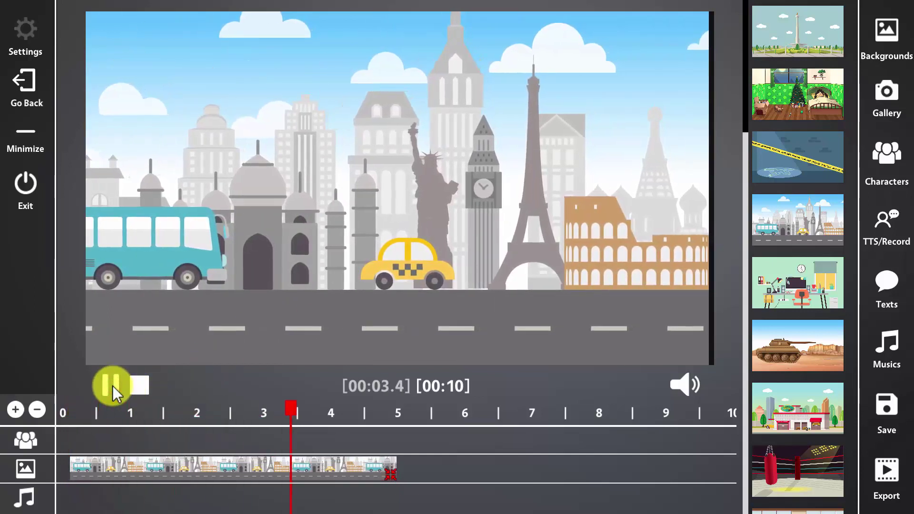
Place the city background's destination flag above the bus and preview the resulting movement
click(116, 471)
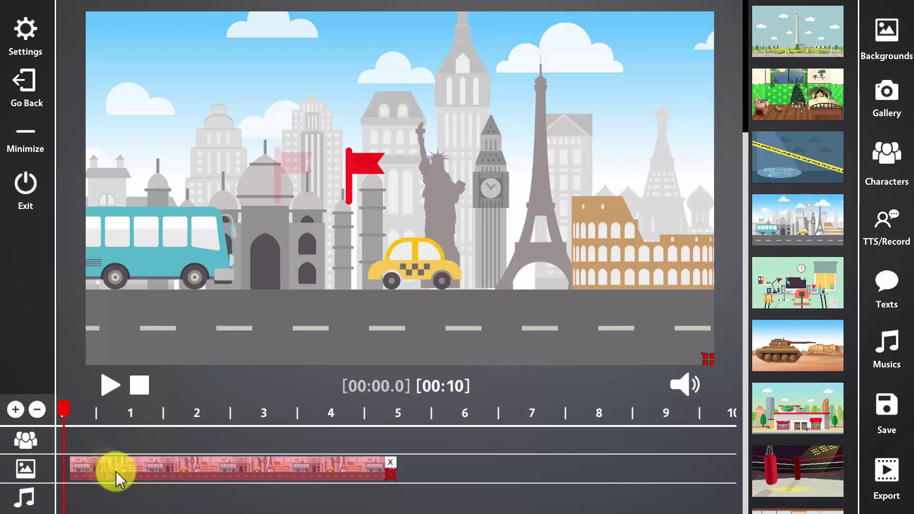
drag(296, 178, 180, 173)
click(115, 393)
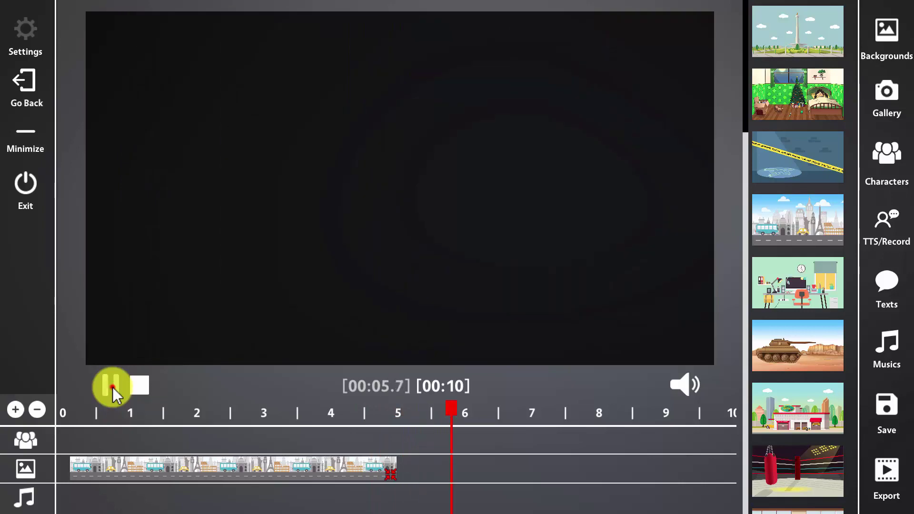
click(112, 386)
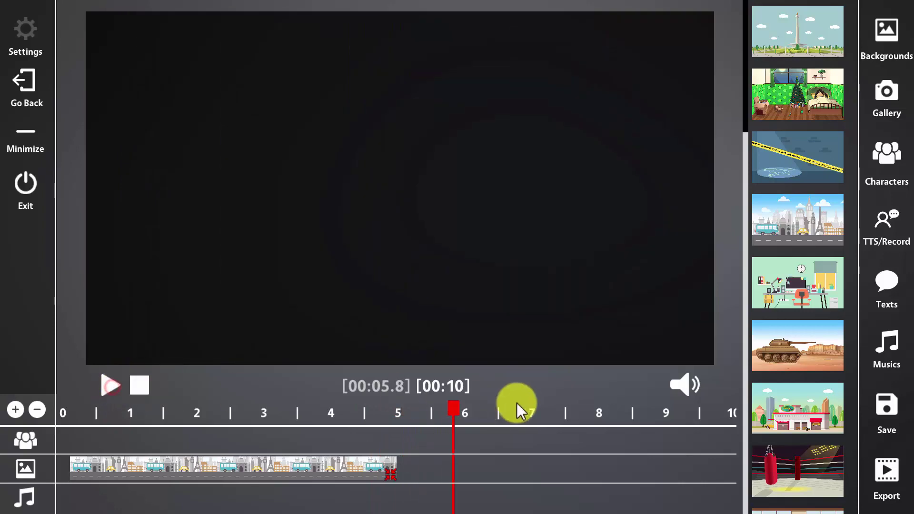
With the playhead at 0 and the city background clip selected, enlarge the image beyond the canvas edges and preview the animation
drag(459, 406, 54, 444)
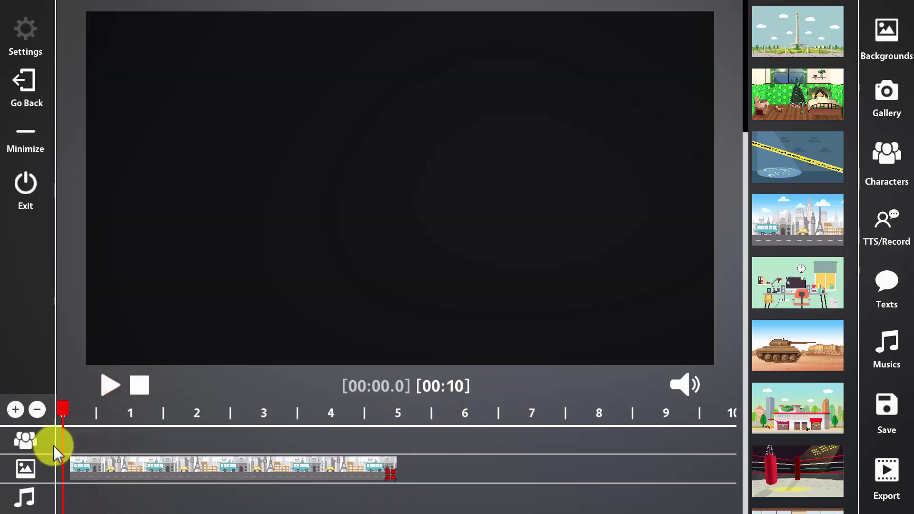
click(110, 470)
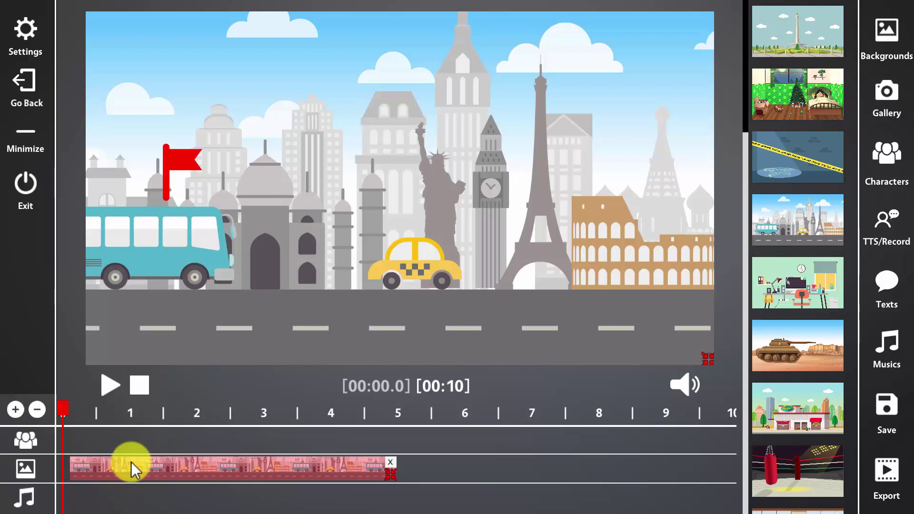
click(131, 414)
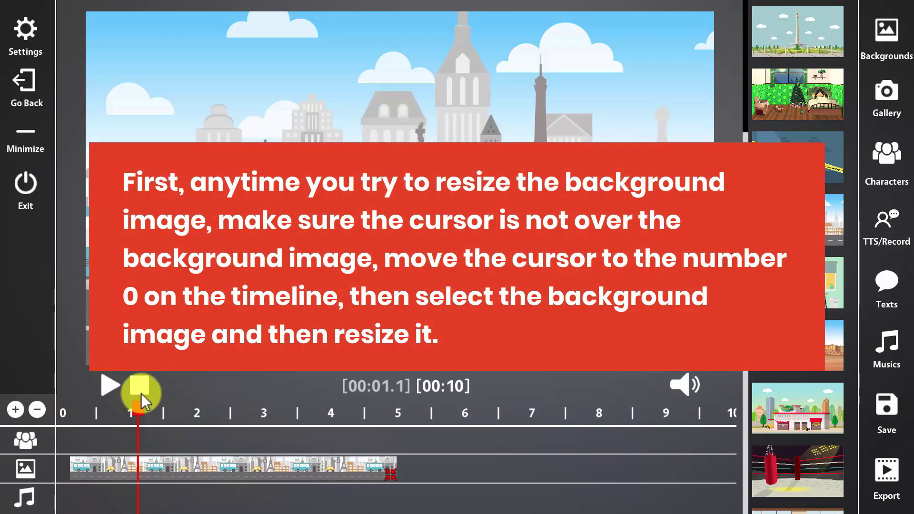
drag(141, 403, 56, 421)
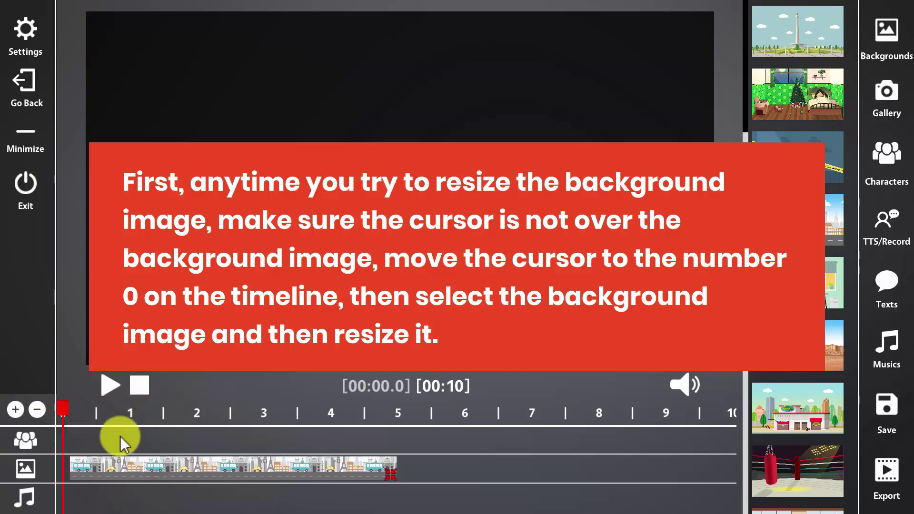
click(179, 466)
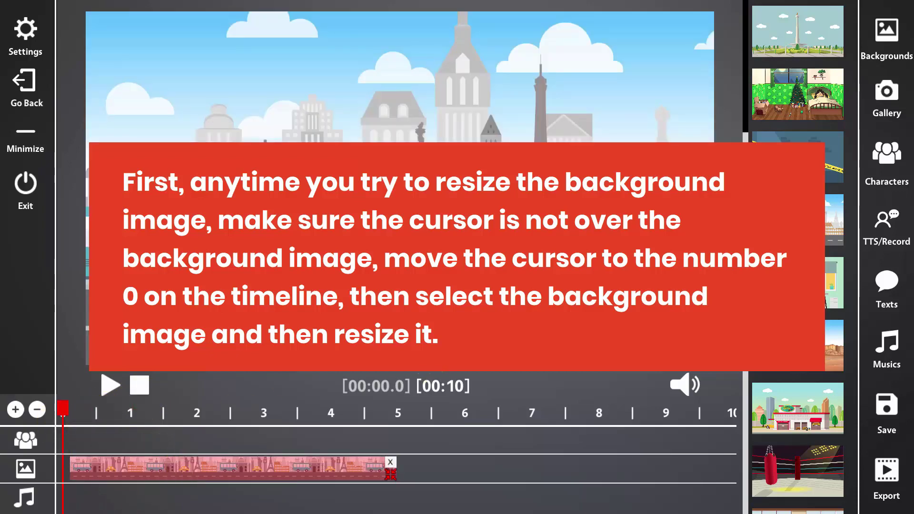
drag(370, 315, 421, 317)
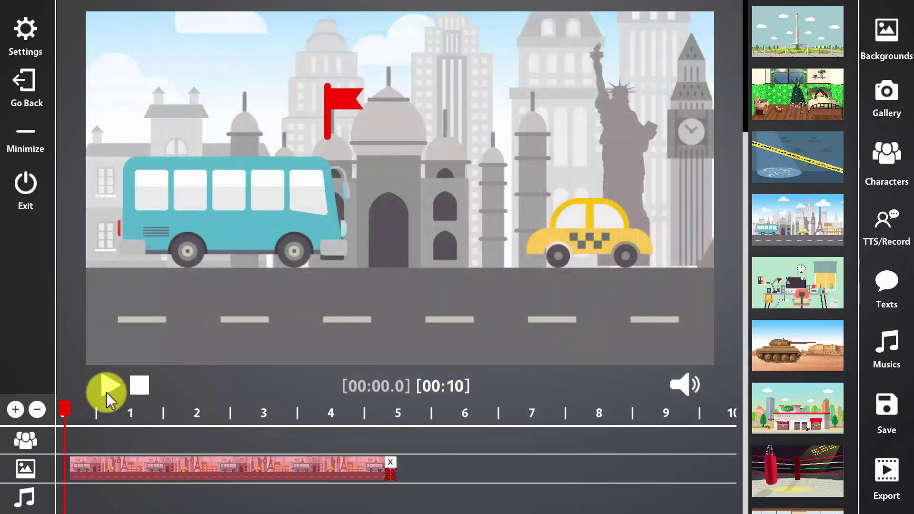
click(107, 392)
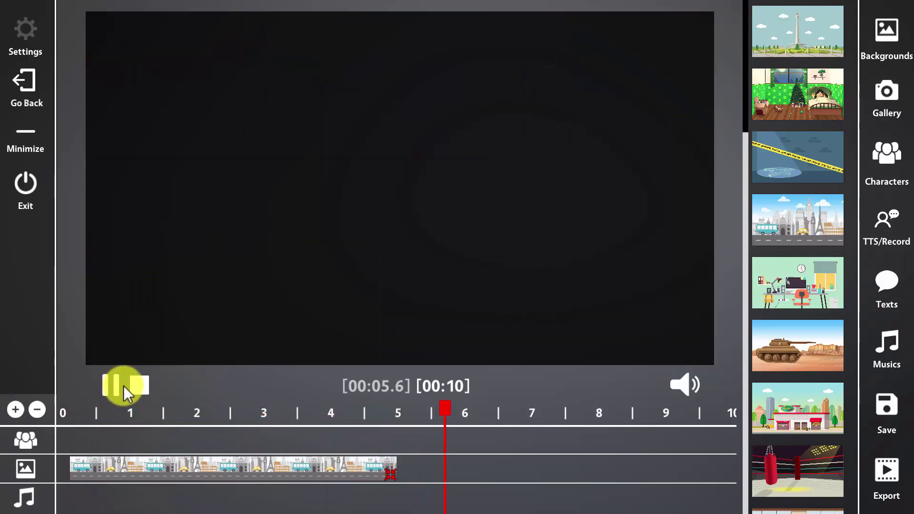
click(122, 386)
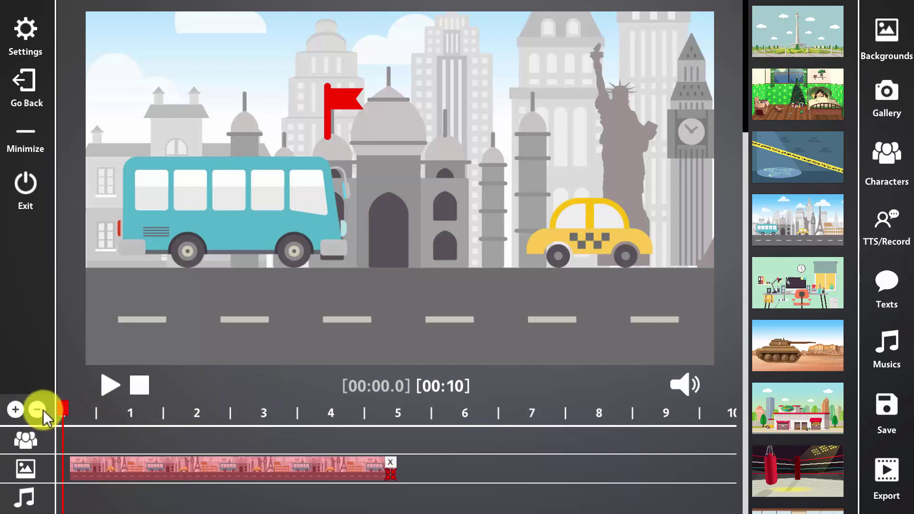
Extend the video's total length to 24 seconds and restore it to 10 seconds
click(17, 410)
click(17, 411)
click(17, 411)
click(17, 410)
click(17, 410)
click(17, 410)
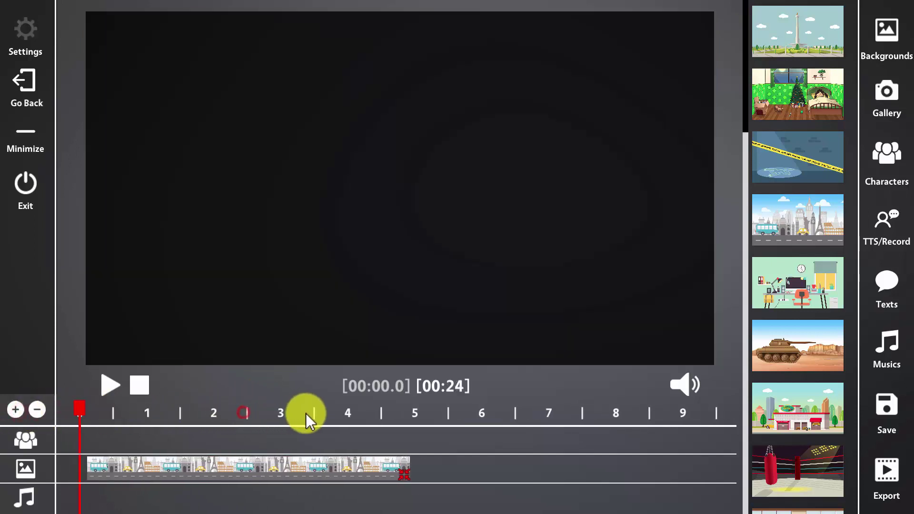
click(381, 418)
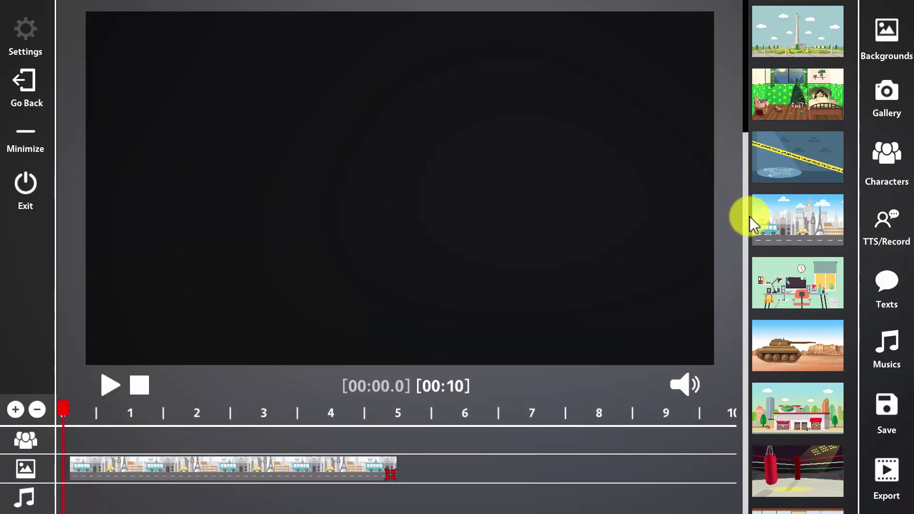
Add the auto repair shop background after the city clip and enlarge its image from the upper-left corner to fill the canvas
drag(782, 413, 447, 465)
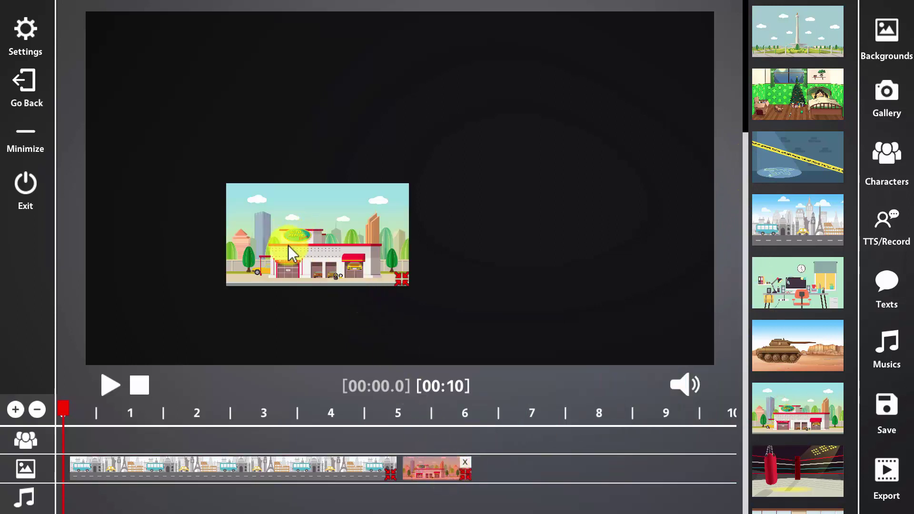
drag(281, 227, 128, 44)
drag(243, 87, 720, 364)
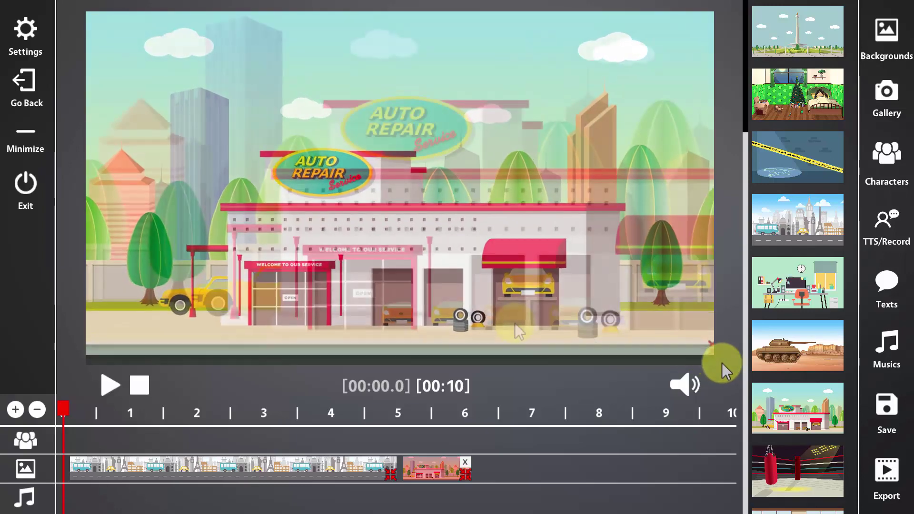
Stretch the auto repair clip to a duration of 4.8 and move it against the city clip, starting at 5.0
drag(467, 476, 703, 478)
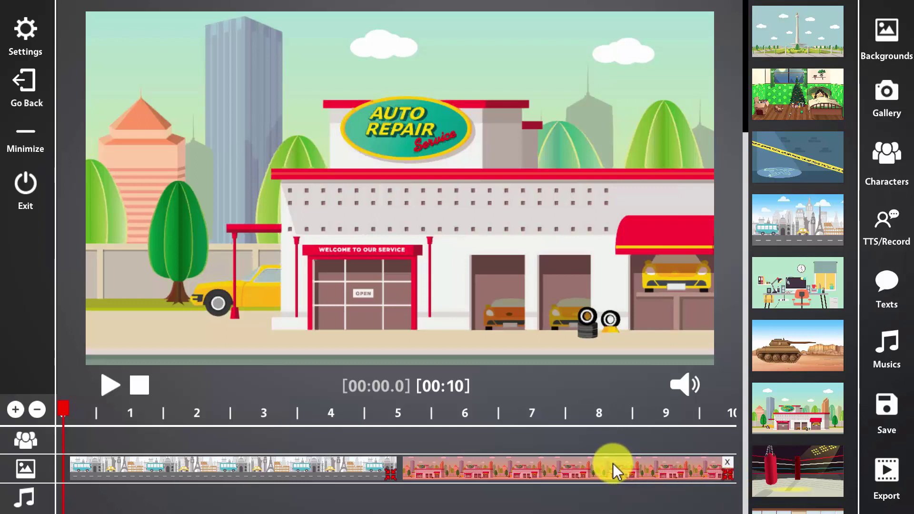
mouse_move(612, 463)
mouse_down()
mouse_move(611, 473)
mouse_move(561, 481)
mouse_up()
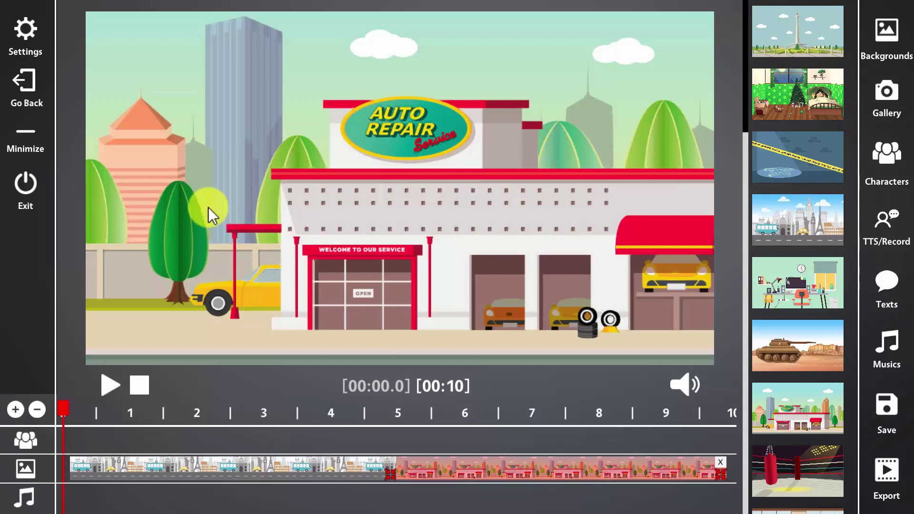
Set the auto repair clip's Disappear Animation to Fade Out and play the video from the start
click(25, 46)
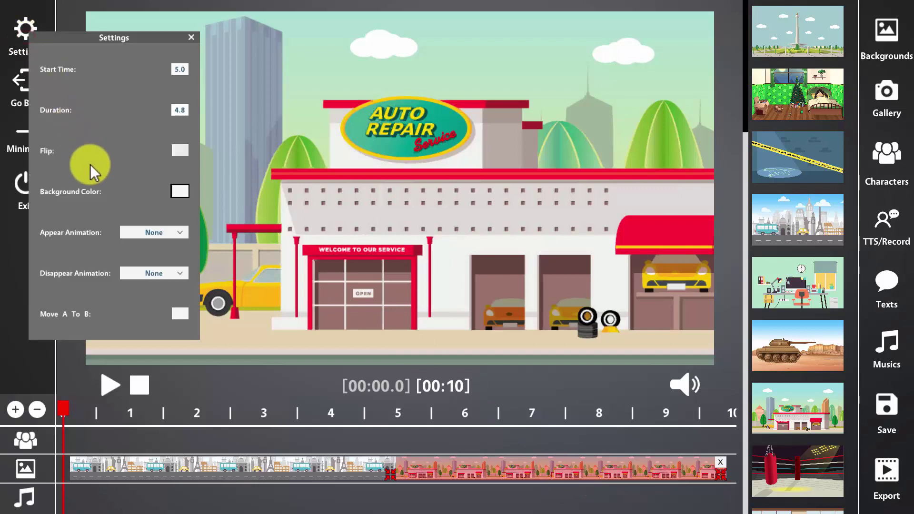
click(167, 272)
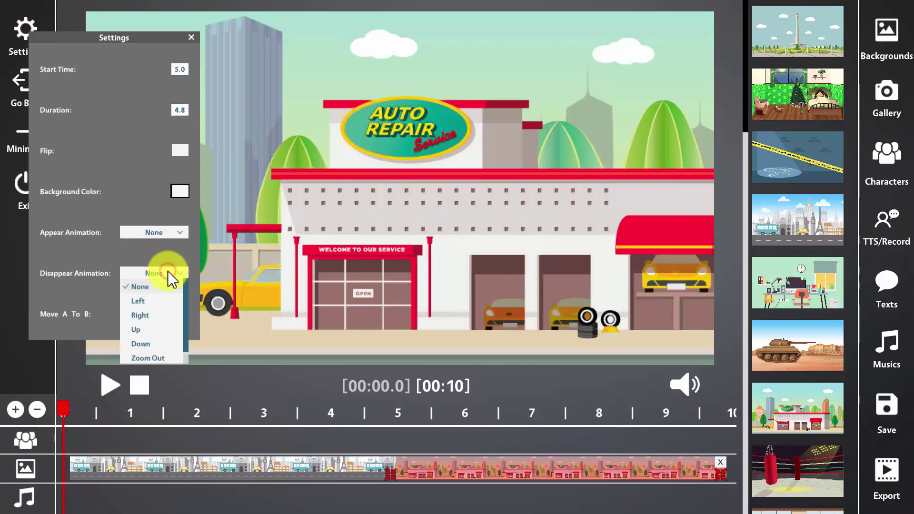
drag(186, 332, 185, 358)
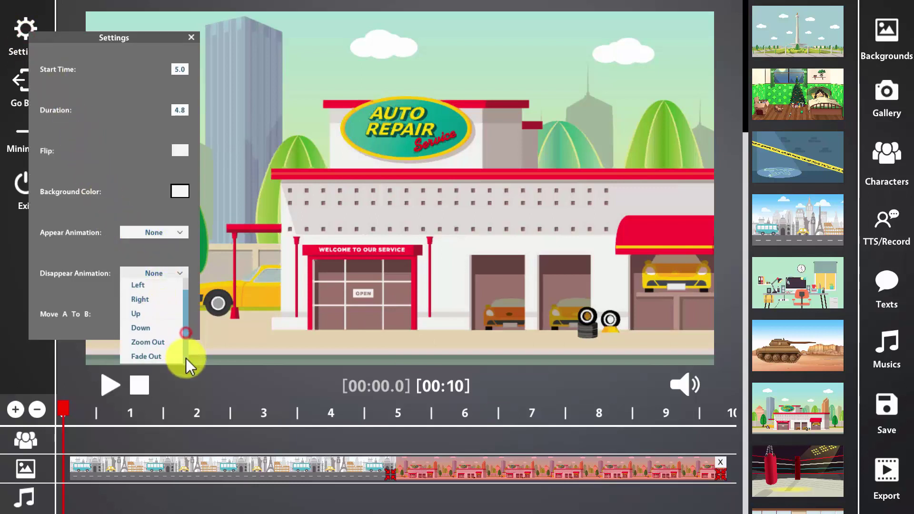
click(159, 356)
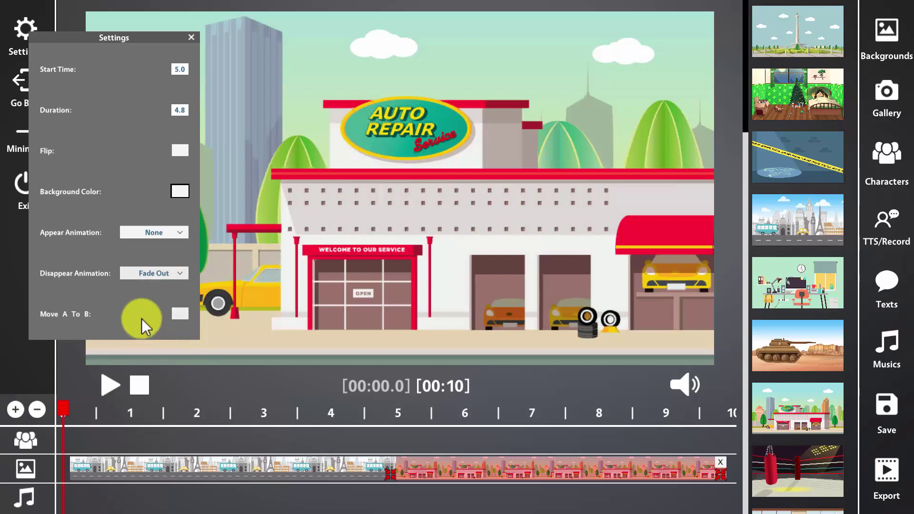
click(108, 384)
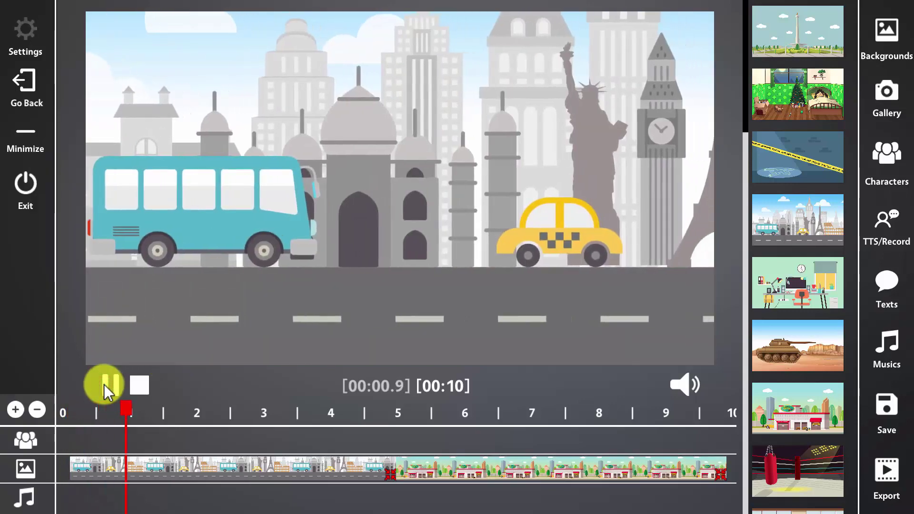